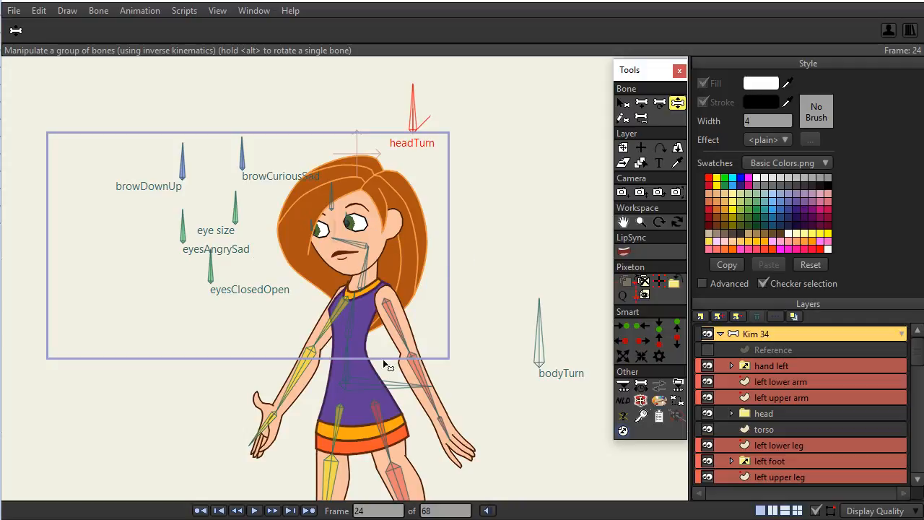
Test the bodyTurn bone on the finished Kim rig.
mouse_move(545, 312)
left_mouse_down()
mouse_move(573, 337)
mouse_move(538, 318)
left_mouse_up()
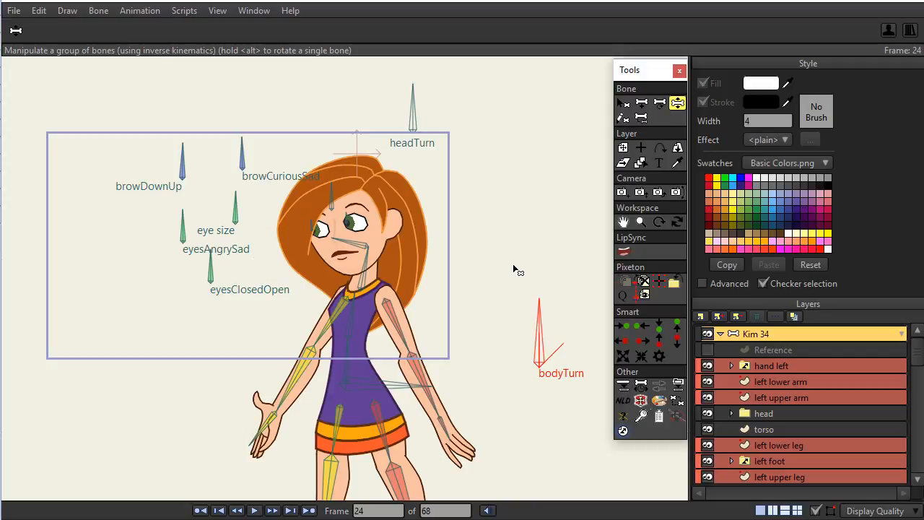
left_click(439, 213)
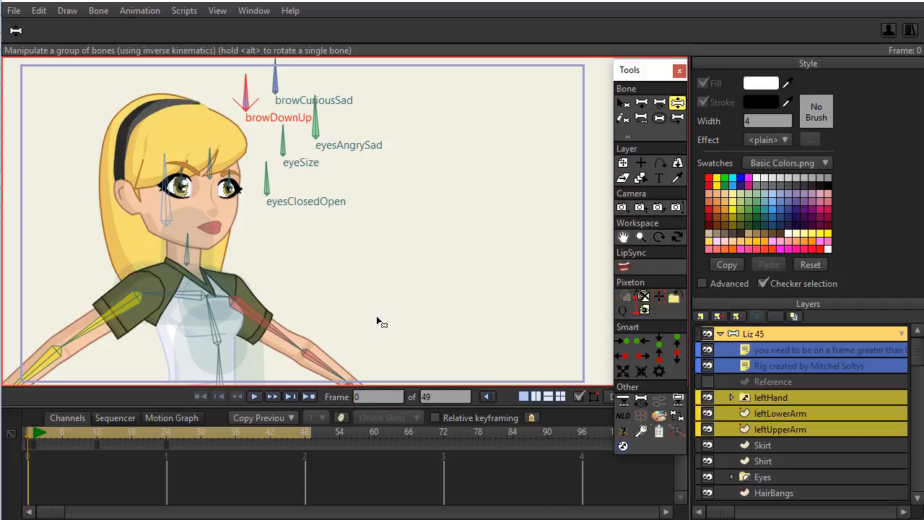
Enable the grid over the Liz rig, with the area around the hips and skirt in view.
left_click_drag(392, 307, 364, 160)
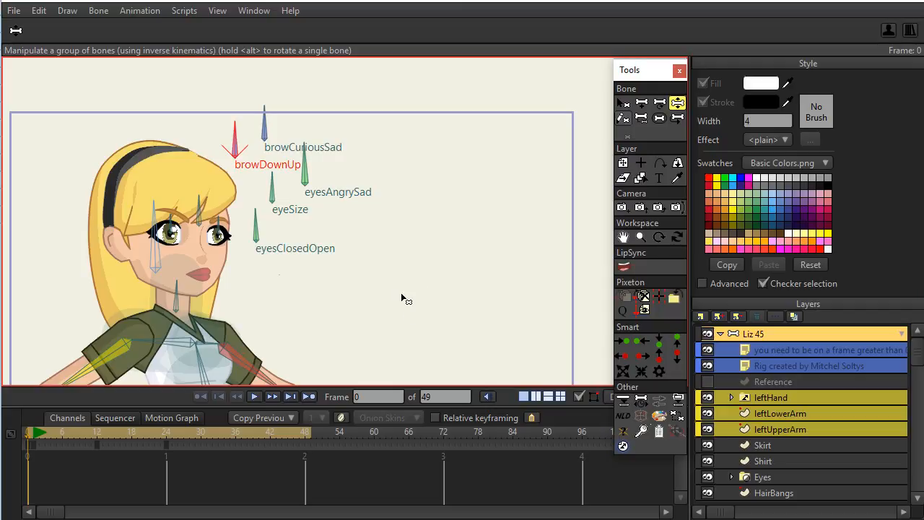
scroll(401, 293, "down", 3)
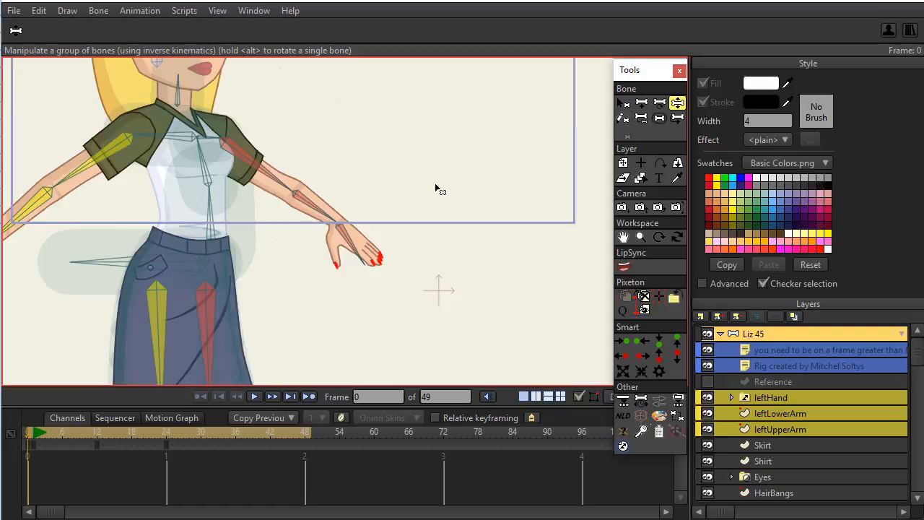
key("ctrl+g")
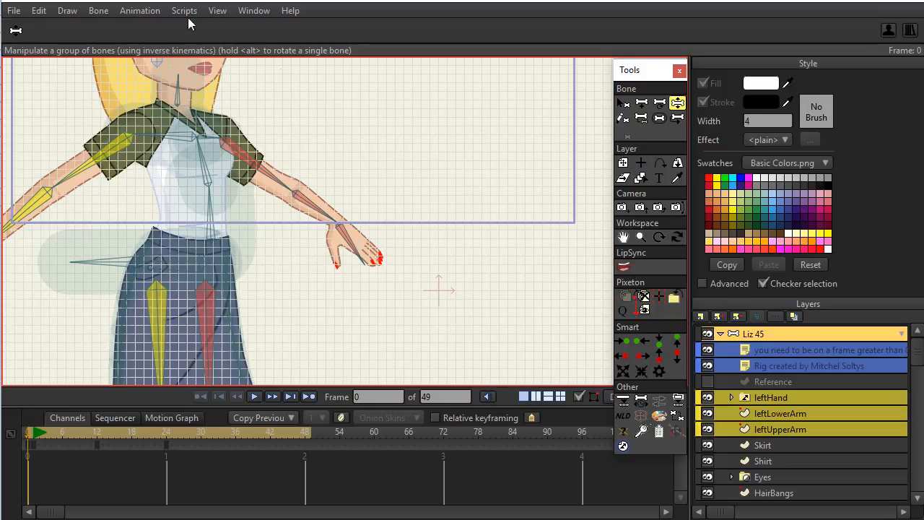
left_click(216, 10)
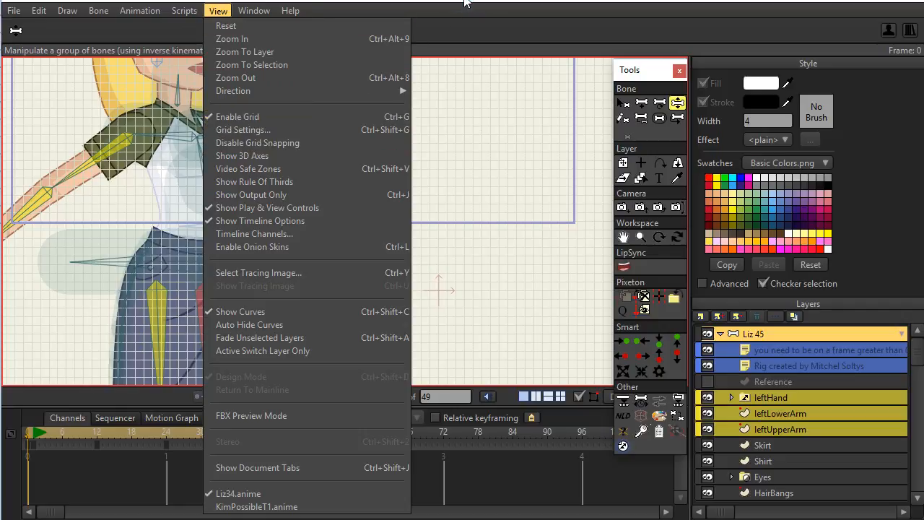
left_click(491, 156)
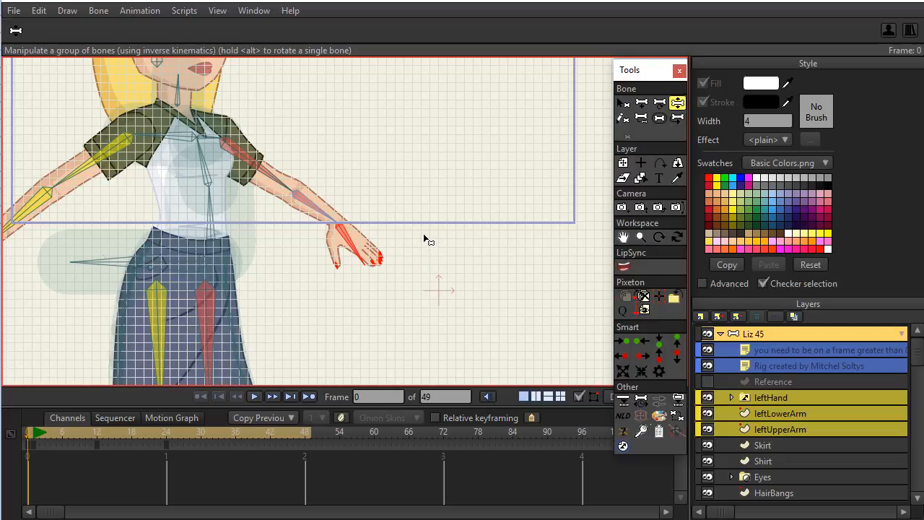
Add a short horizontal bone beside the skirt, below the hand, as a child of the horizontal hip bone.
left_click(643, 105)
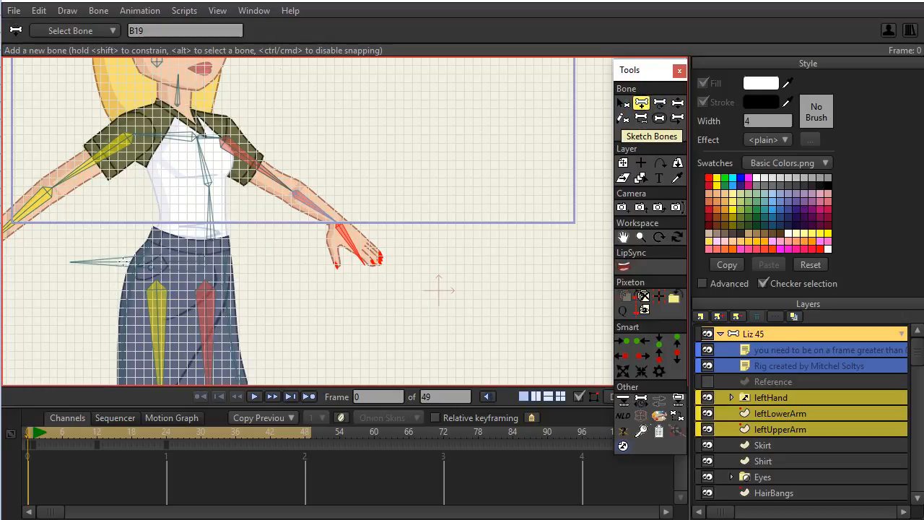
left_click(123, 261)
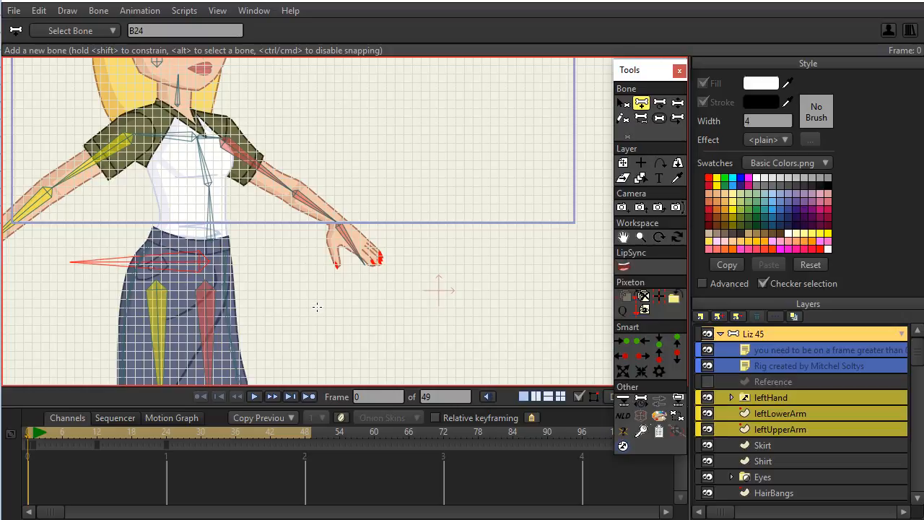
left_click_drag(317, 307, 347, 306)
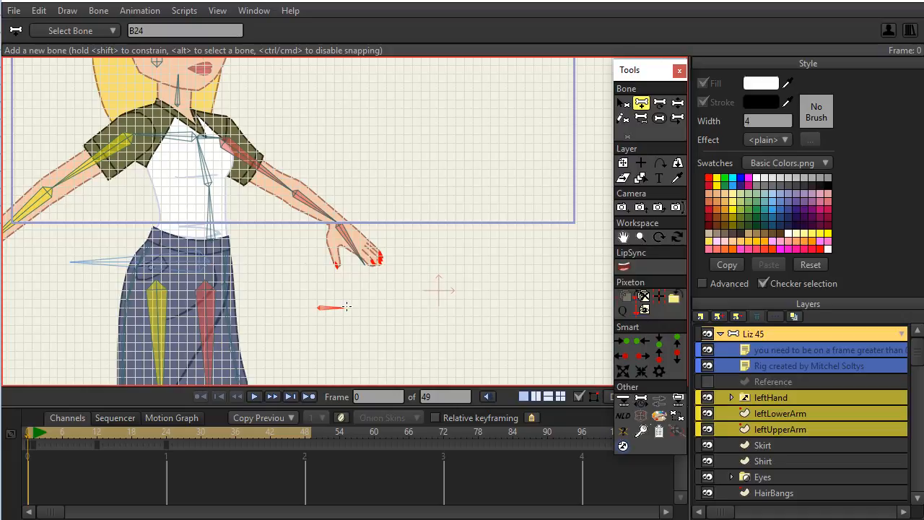
left_click_drag(347, 306, 348, 306)
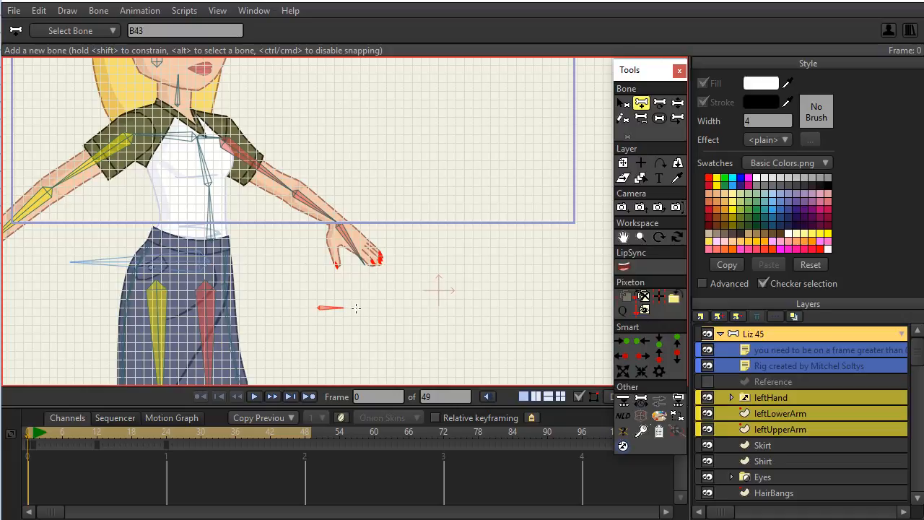
Enable angle constraints on the short horizontal bone, with both the minimum and maximum set to 0 degrees.
scroll(478, 299, "up", 4)
mouse_move(467, 297)
left_mouse_down()
mouse_move(457, 182)
mouse_move(473, 133)
left_mouse_up()
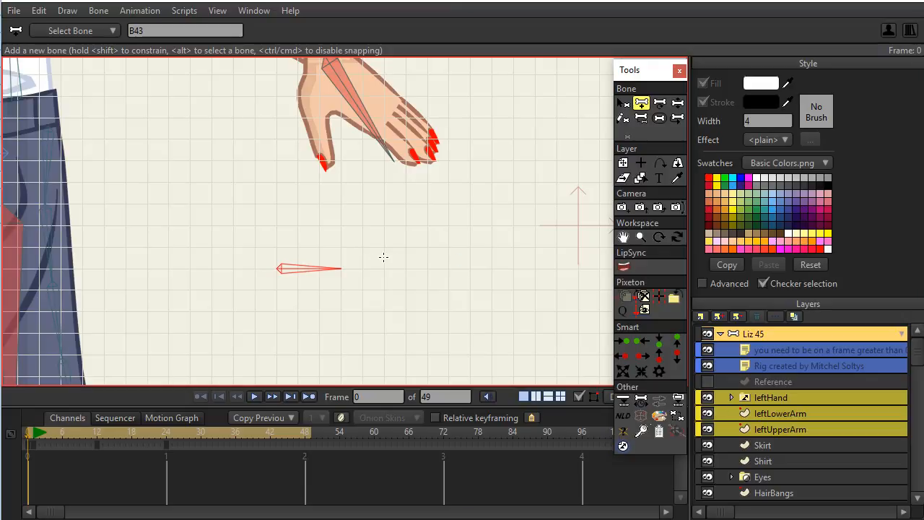
left_click(622, 103)
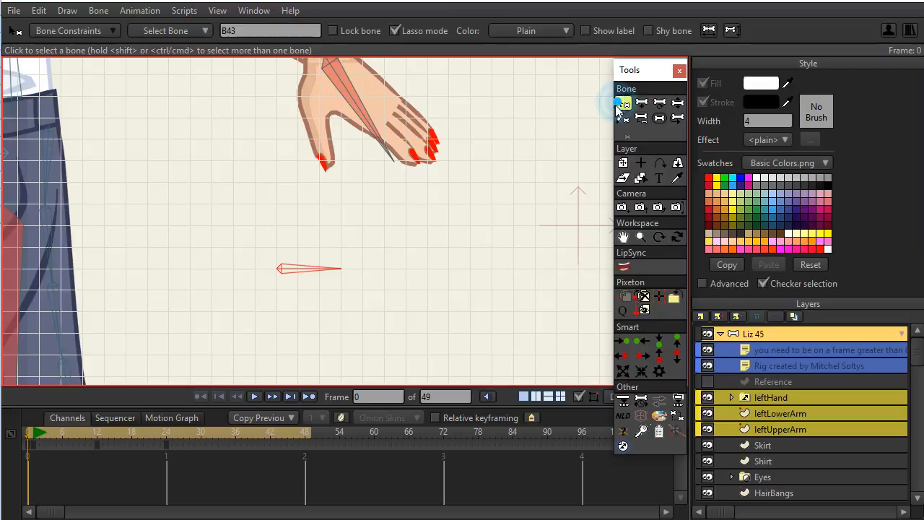
left_click(100, 31)
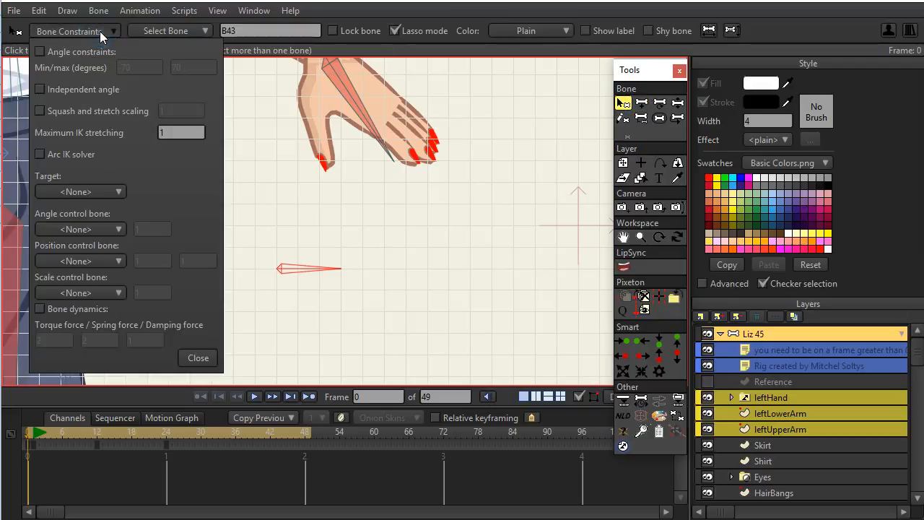
left_click(40, 52)
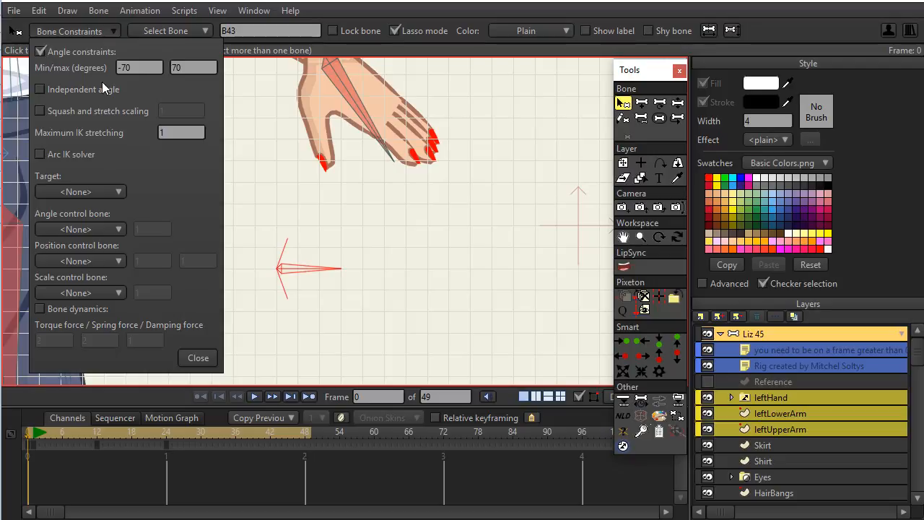
left_click(142, 68)
type("0")
key("Tab")
type("0")
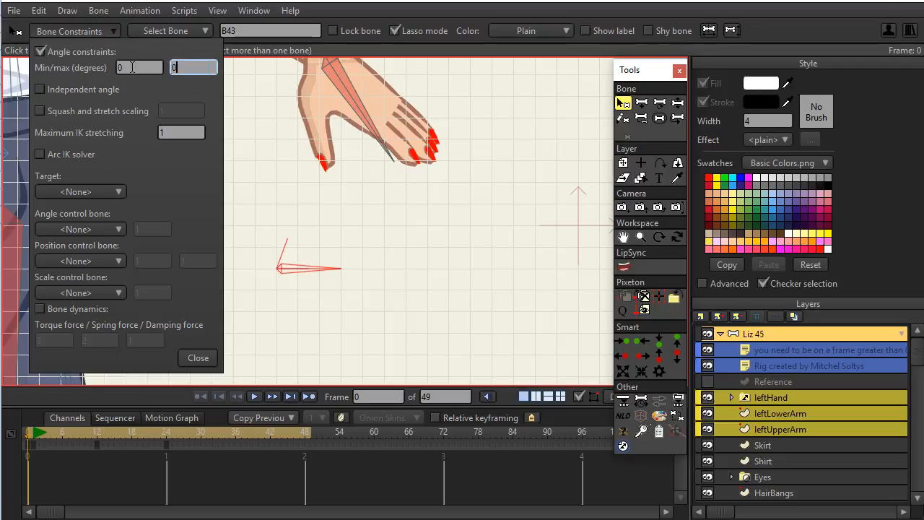
key("Return")
left_click(208, 359)
left_click(198, 358)
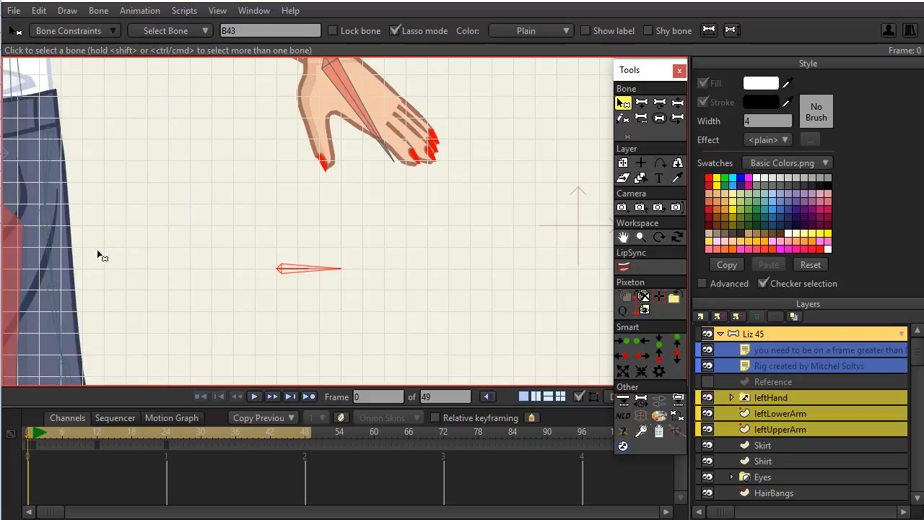
Check the short bone's parent, and add a vertical child bone about 0.72 long to the right of it.
left_click(640, 119)
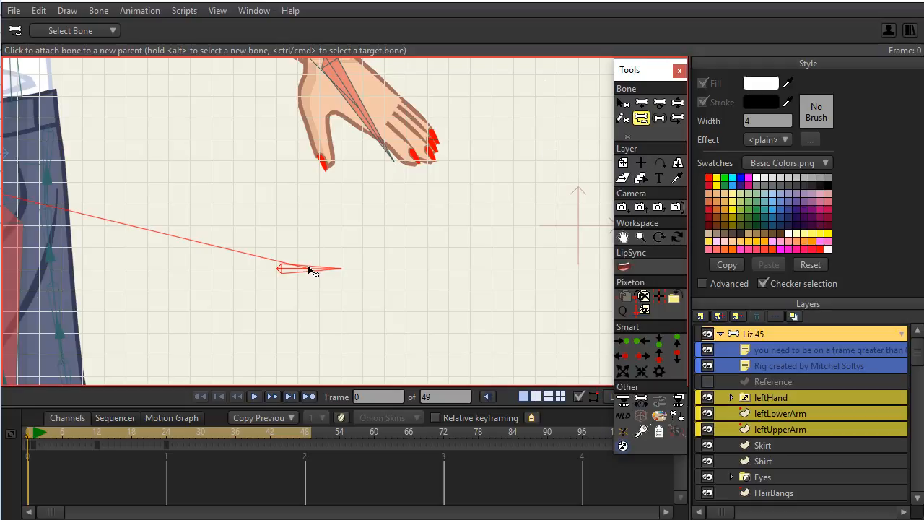
scroll(309, 270, "down", 6)
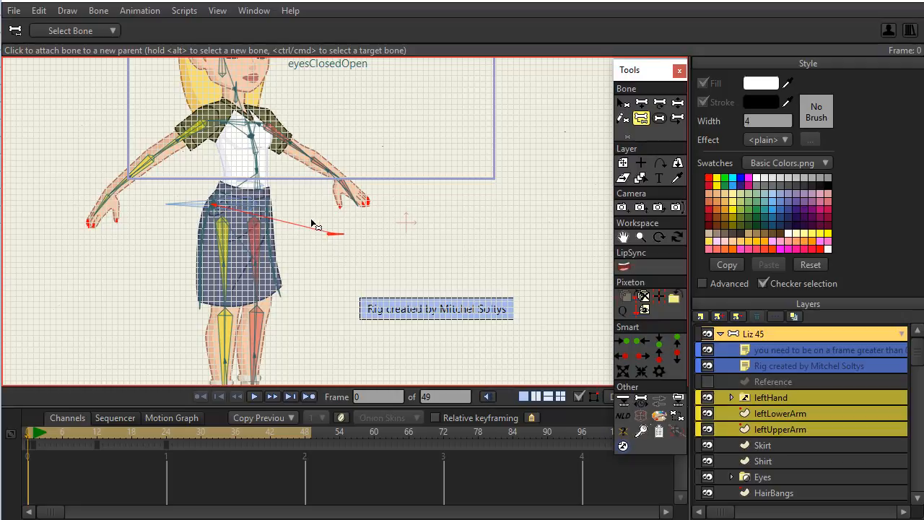
left_click(642, 104)
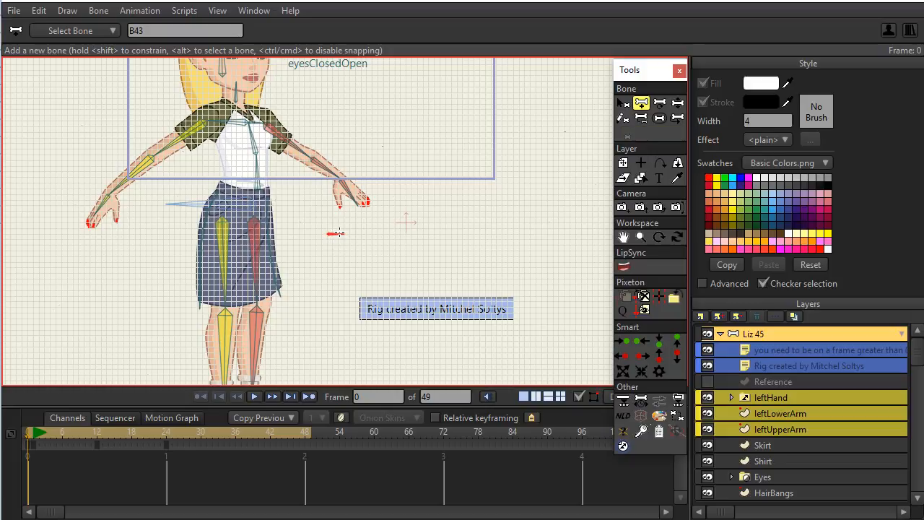
scroll(491, 221, "up", 3)
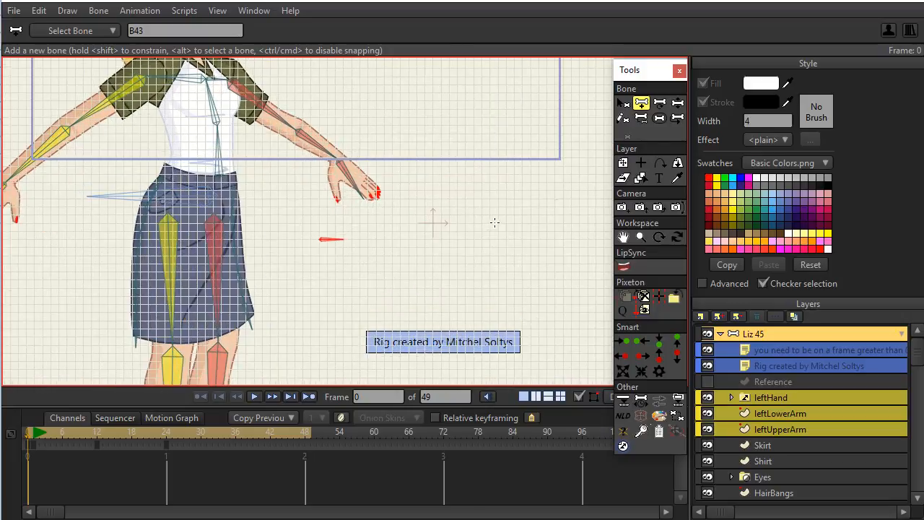
left_click_drag(491, 224, 429, 271)
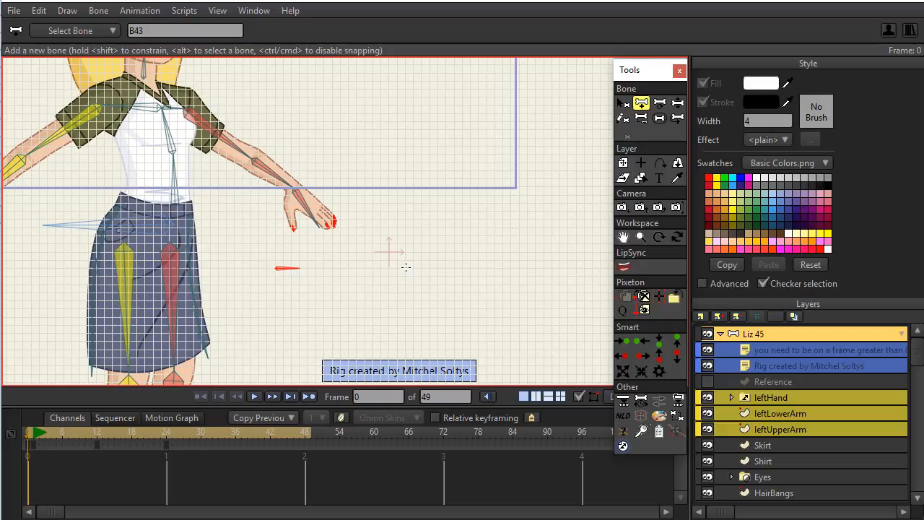
left_click_drag(406, 266, 400, 162)
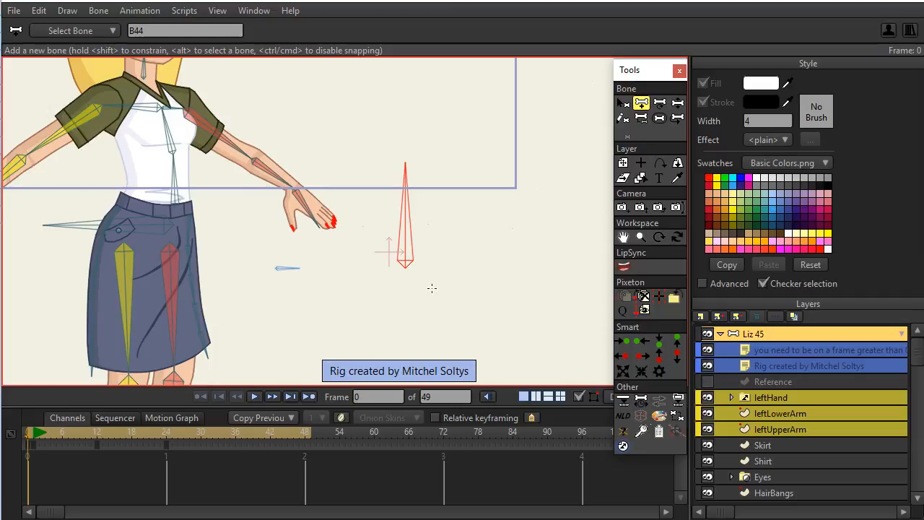
Check the new vertical bone's parent and rename the bone bodyTurn.
left_click(644, 122)
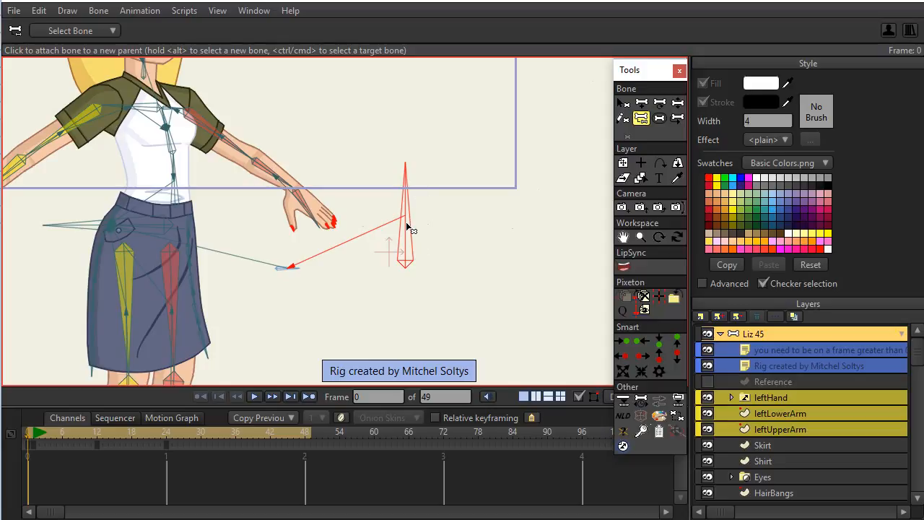
left_click(623, 103)
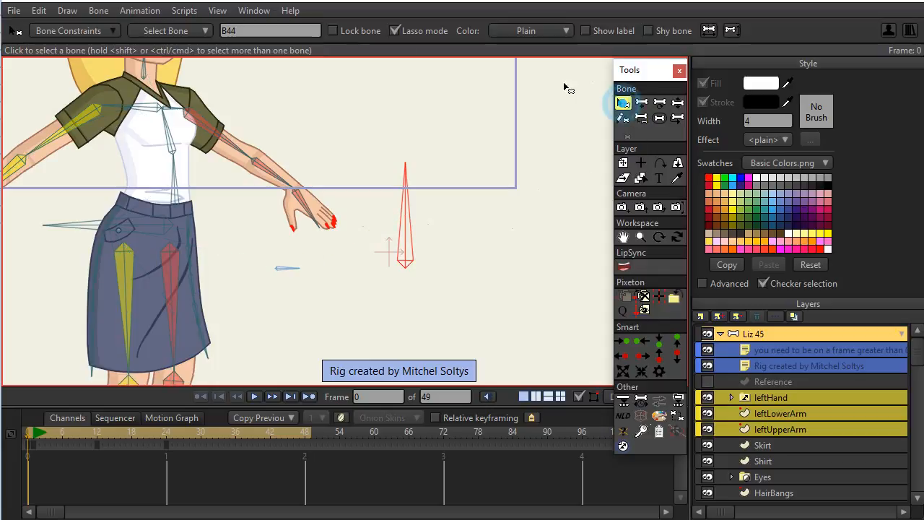
left_click(242, 28)
type("bodyTu")
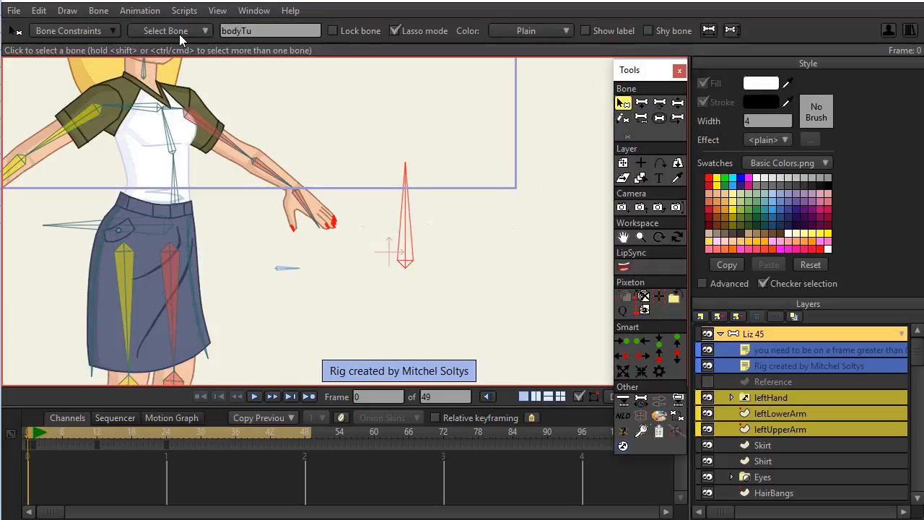
left_click(291, 31)
type("r")
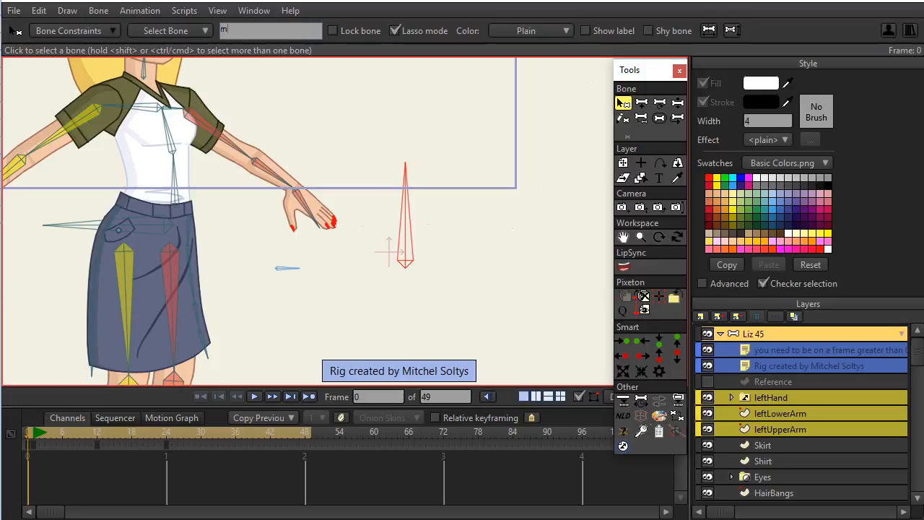
left_click_drag(247, 29, 191, 35)
type("bodyT")
type("um")
key("Return")
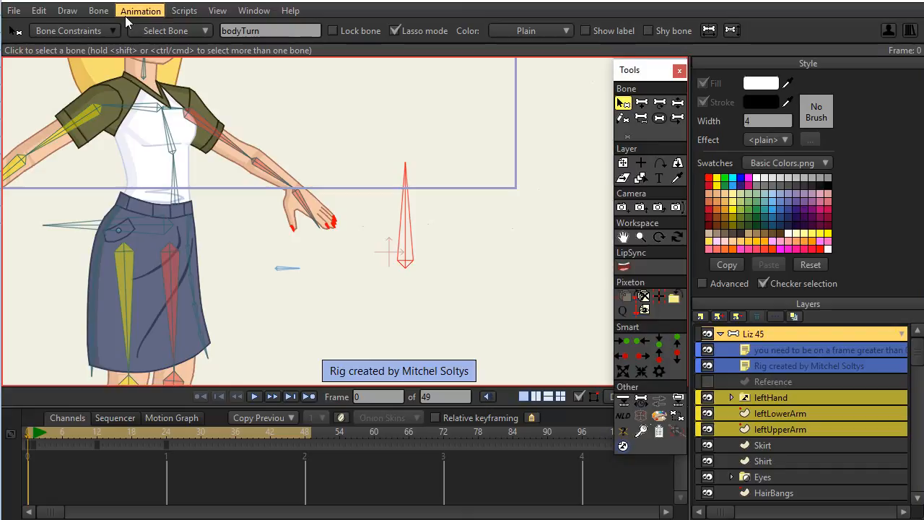
Make a smart bone dial from the bodyTurn bone with minimum angle 0, maximum angle 45 and a 24-frame duration.
left_click(99, 10)
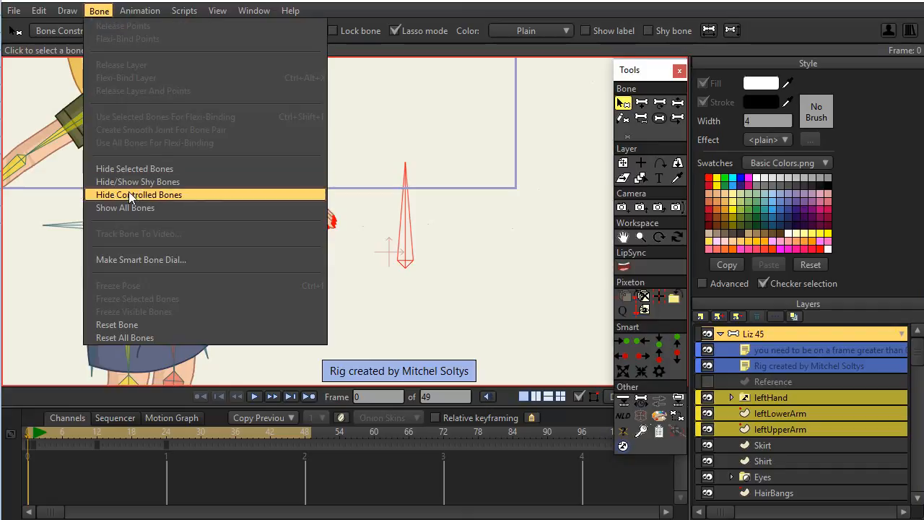
left_click(143, 259)
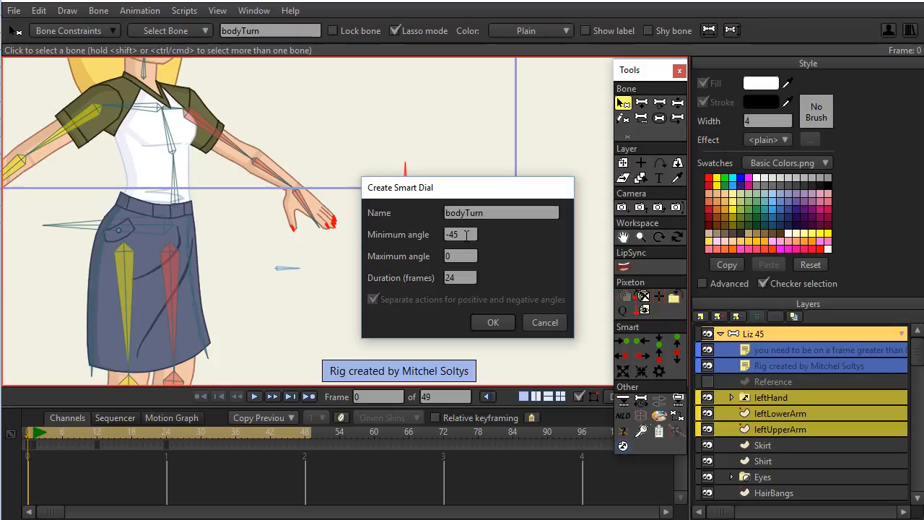
left_click_drag(467, 234, 442, 237)
type("0")
key("Tab")
type("45")
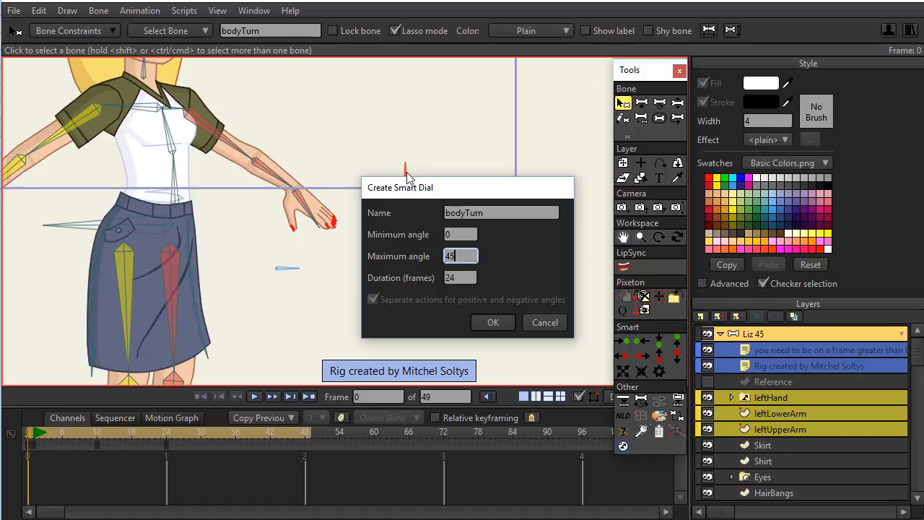
left_click(493, 323)
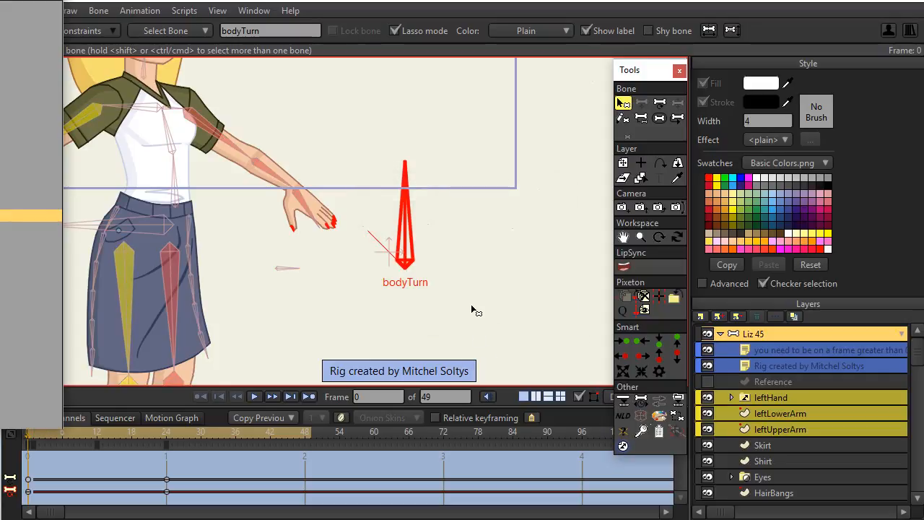
Enlarge the timeline area and bring the Actions window fully into view.
left_click_drag(476, 408, 496, 267)
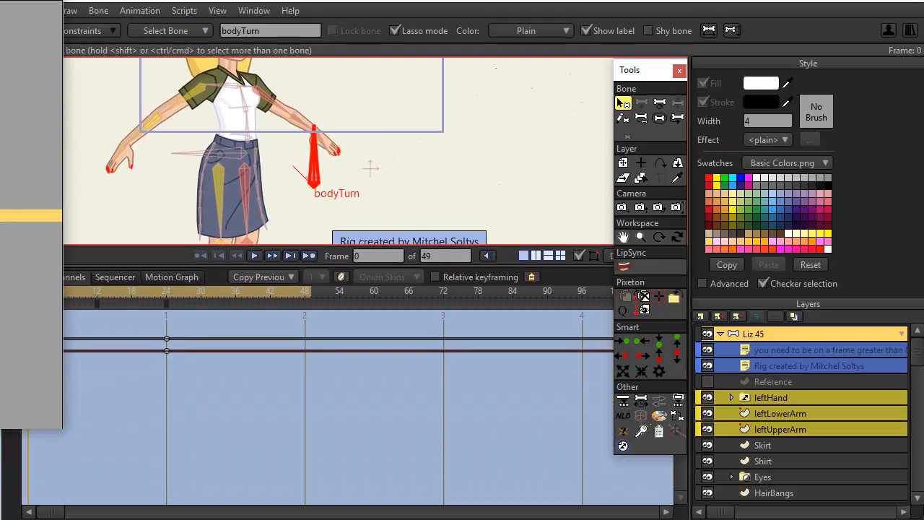
left_click_drag(11, 0, 546, 9)
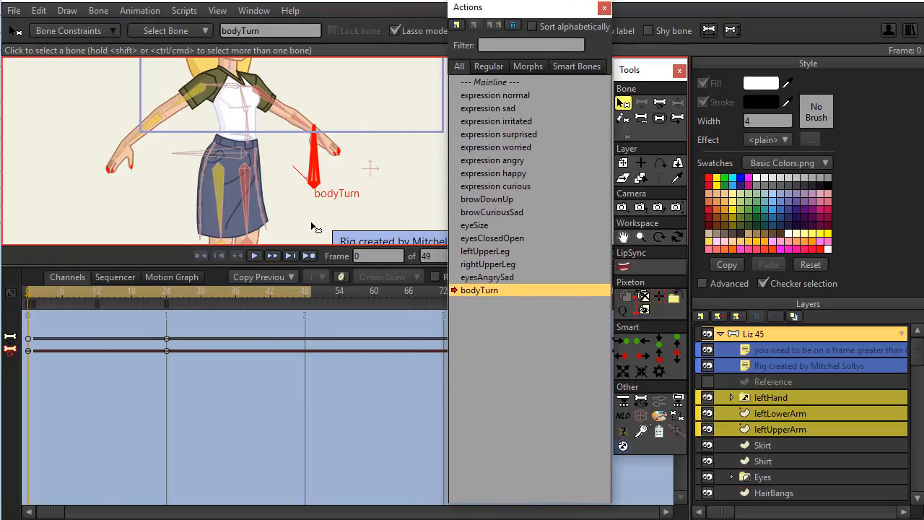
Move the bodyTurn bone farther out to the right of the character, to about X 1.20, Y 0.
left_click(659, 104)
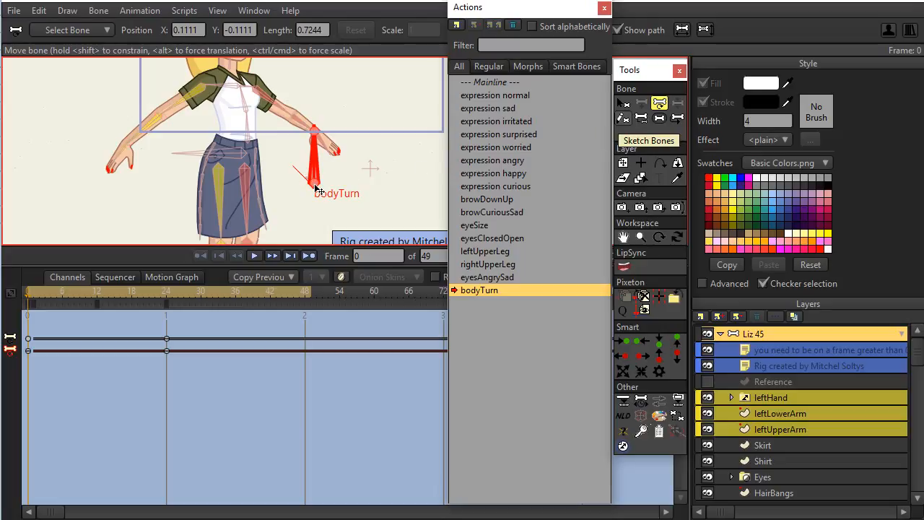
left_click_drag(315, 189, 412, 177)
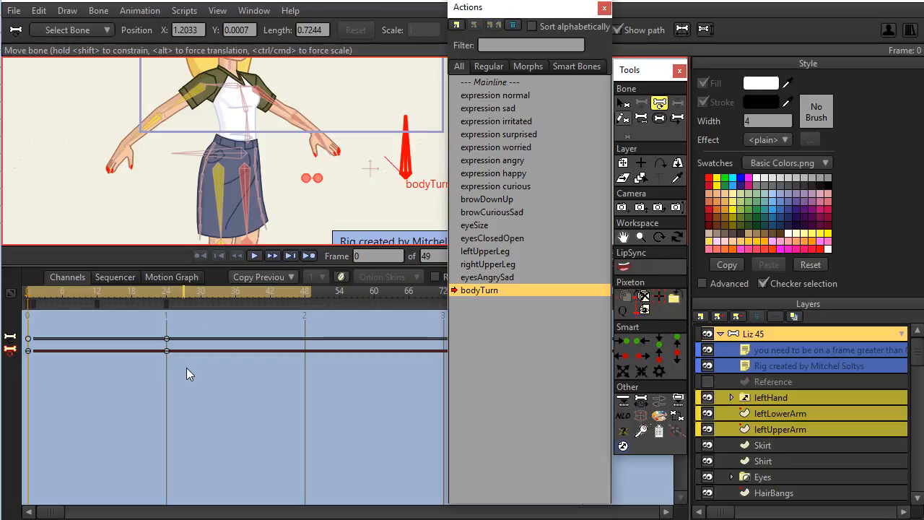
Set the interpolation of the bodyTurn action's keyframes at frames 0 and 24 to Smooth.
left_click_drag(180, 380, 24, 330)
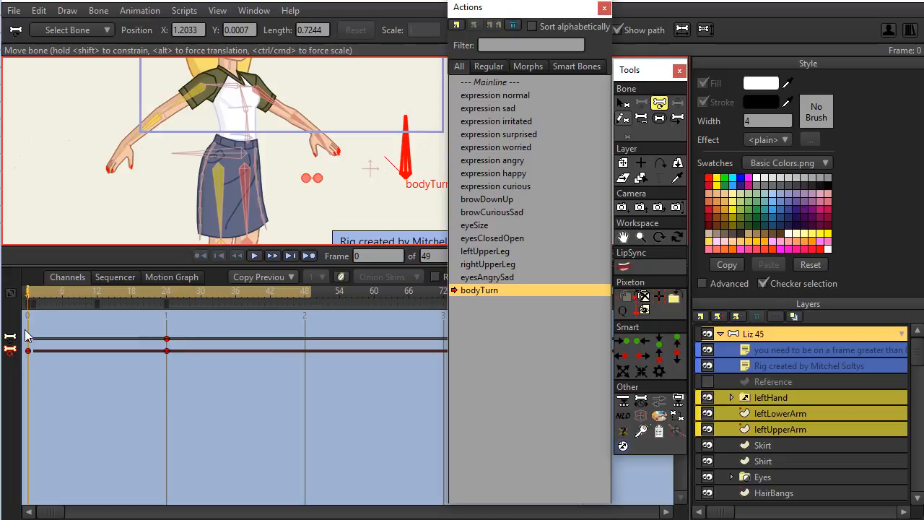
right_click(166, 337)
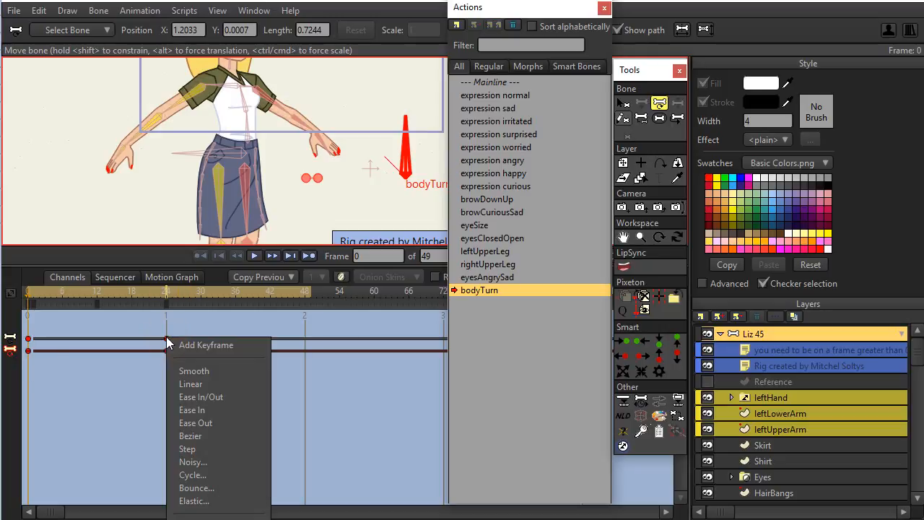
left_click(190, 368)
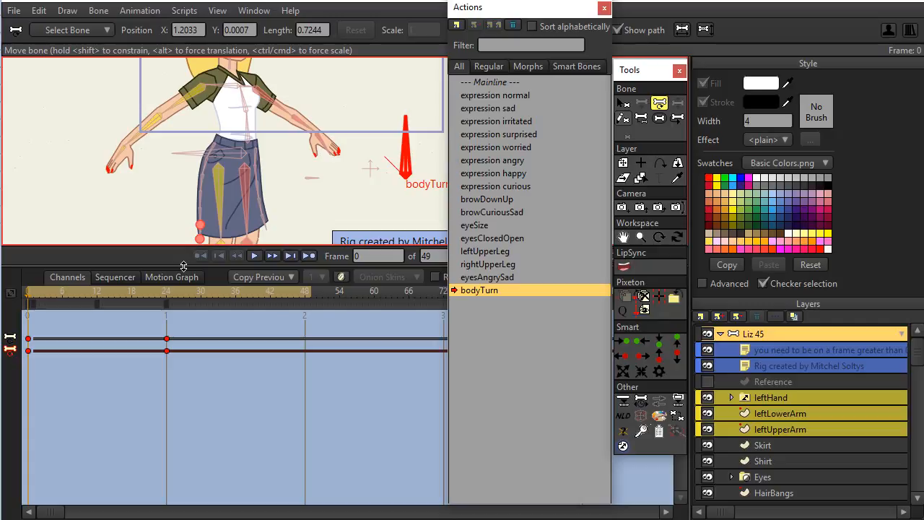
Enlarge the canvas by shrinking the timeline, preview the bodyTurn action at frame 24, and go to frame 11.
left_click_drag(185, 265, 122, 393)
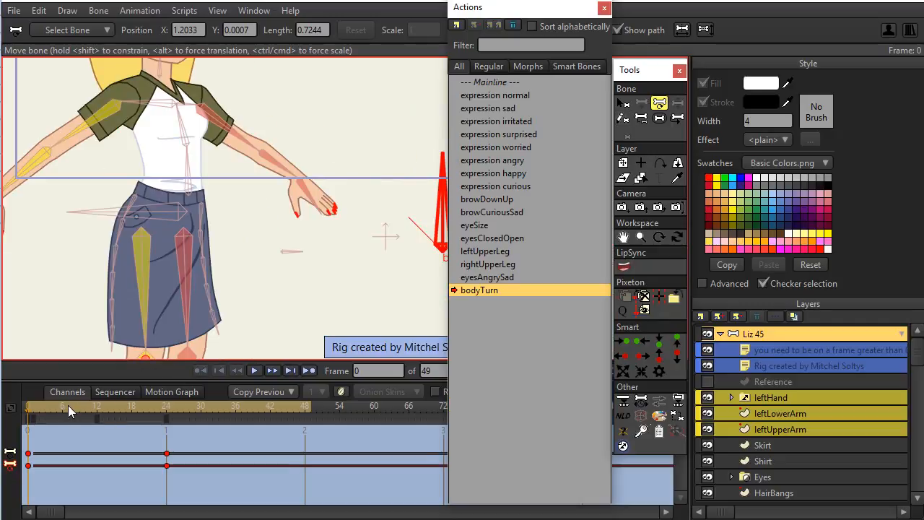
left_click_drag(39, 412, 168, 434)
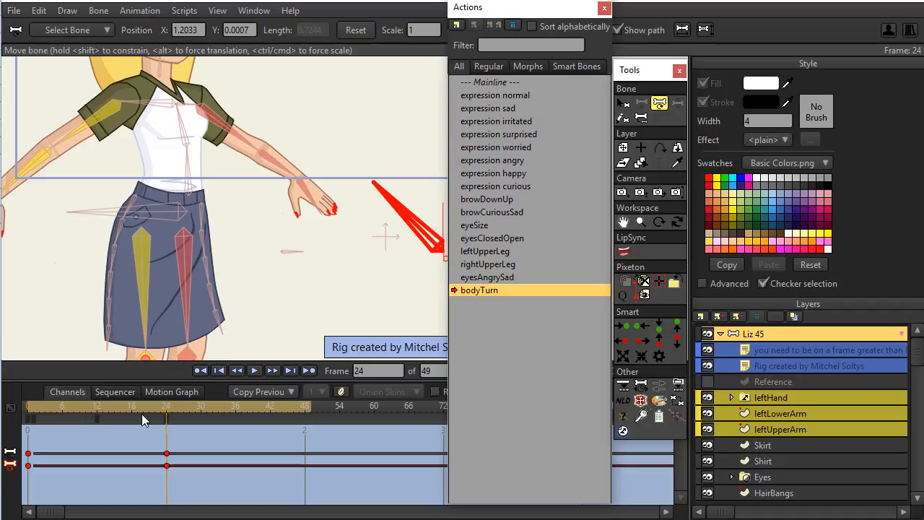
left_click(92, 408)
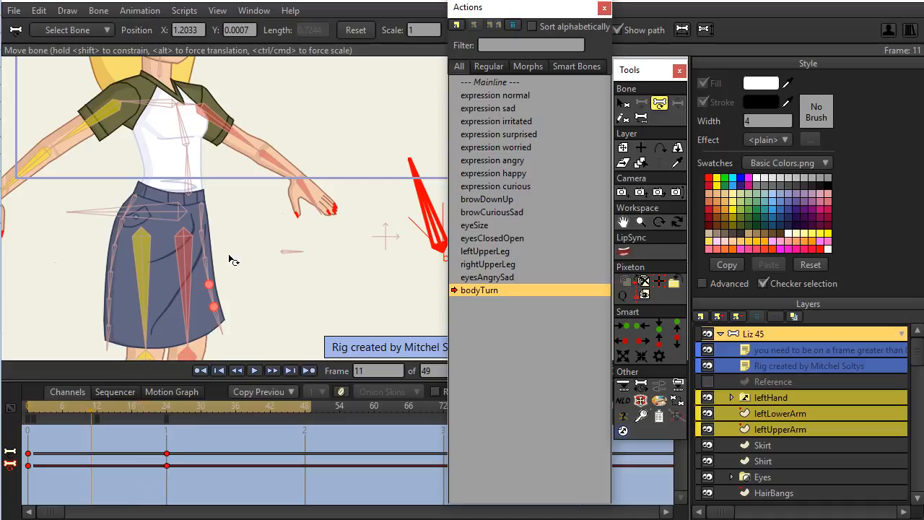
scroll(299, 283, "down", 3)
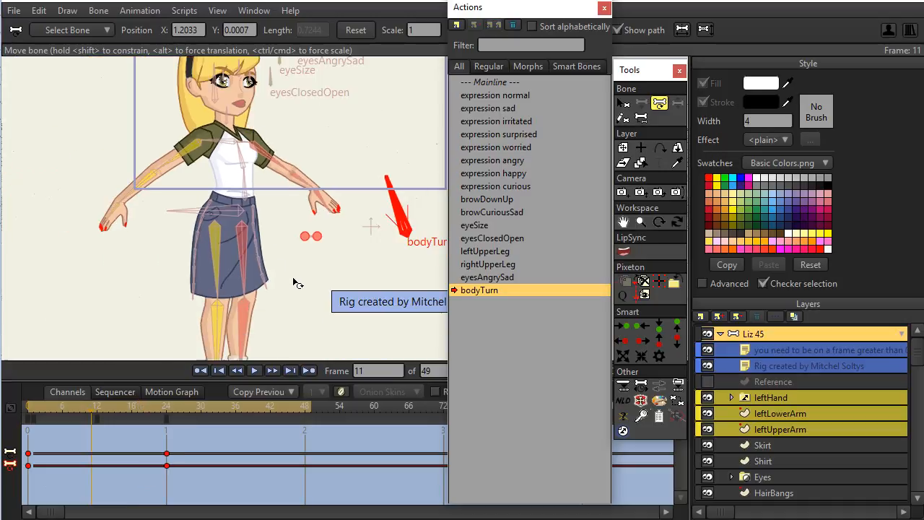
scroll(272, 215, "up", 2)
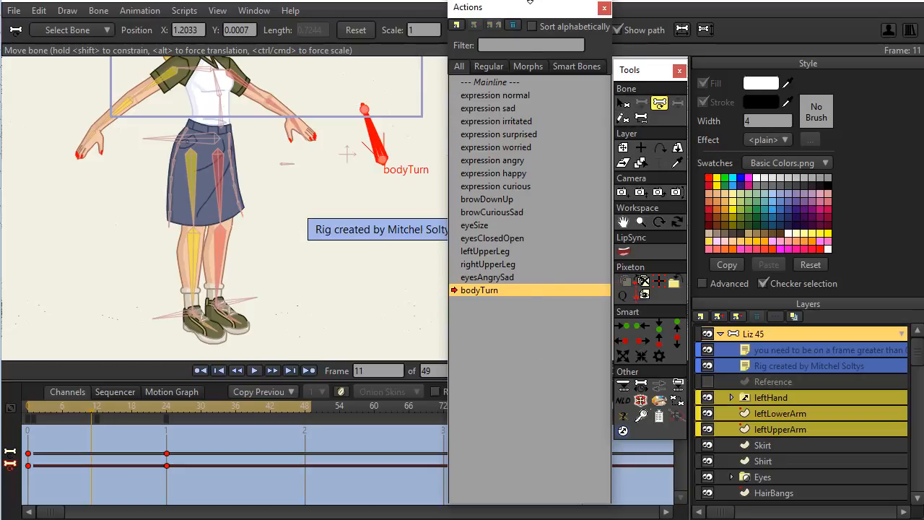
At frame 11, key the horizontal hip bone B24 by flipping it and flipping it back, and key its position.
left_click_drag(521, 10, 511, 102)
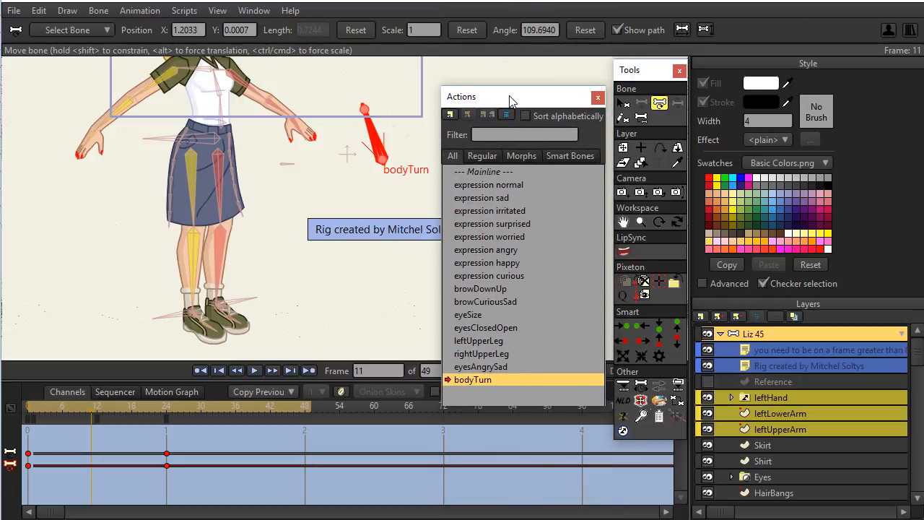
left_click(624, 104)
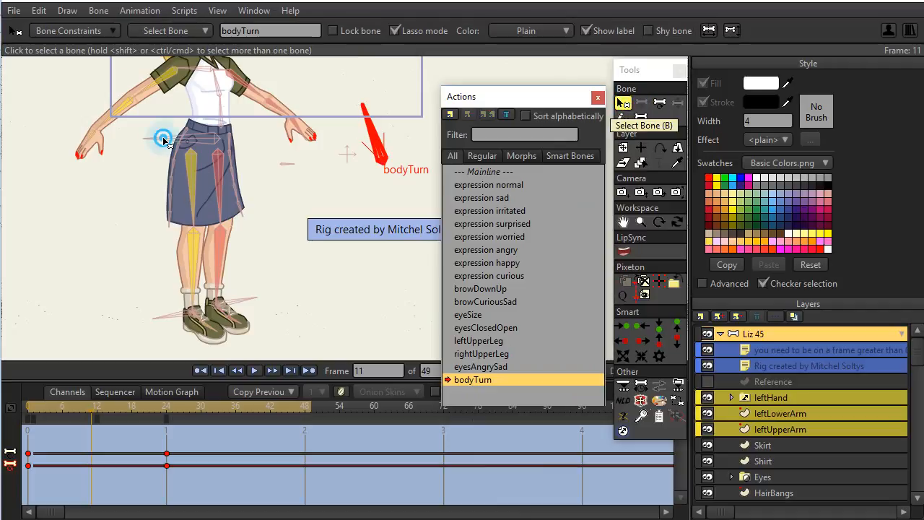
left_click(166, 140)
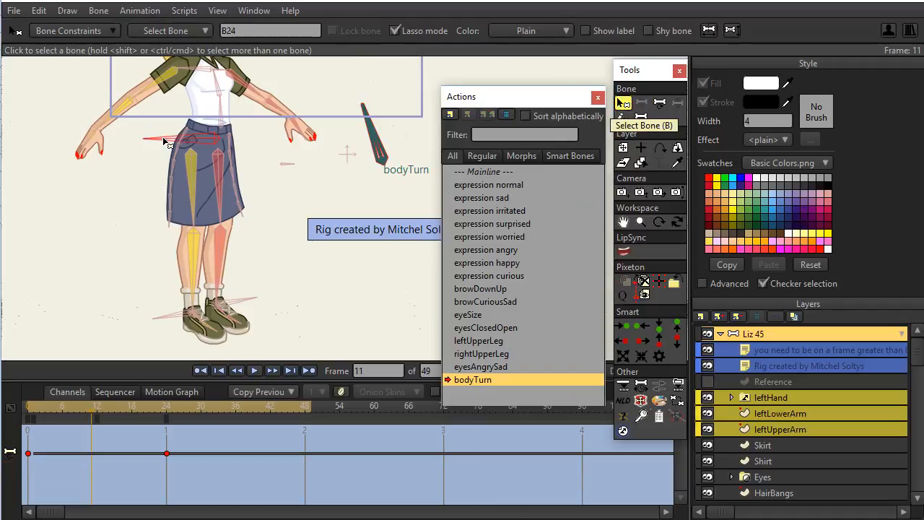
left_click(661, 104)
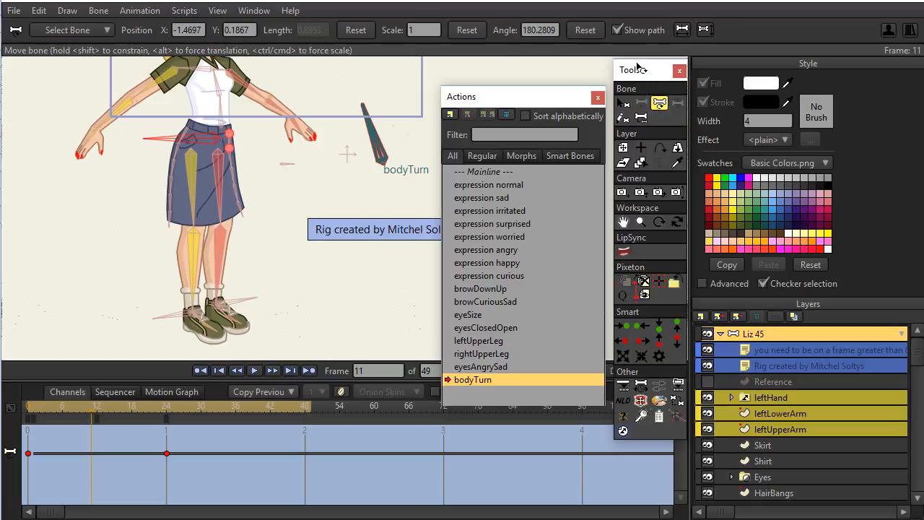
left_click(683, 30)
left_click(683, 30)
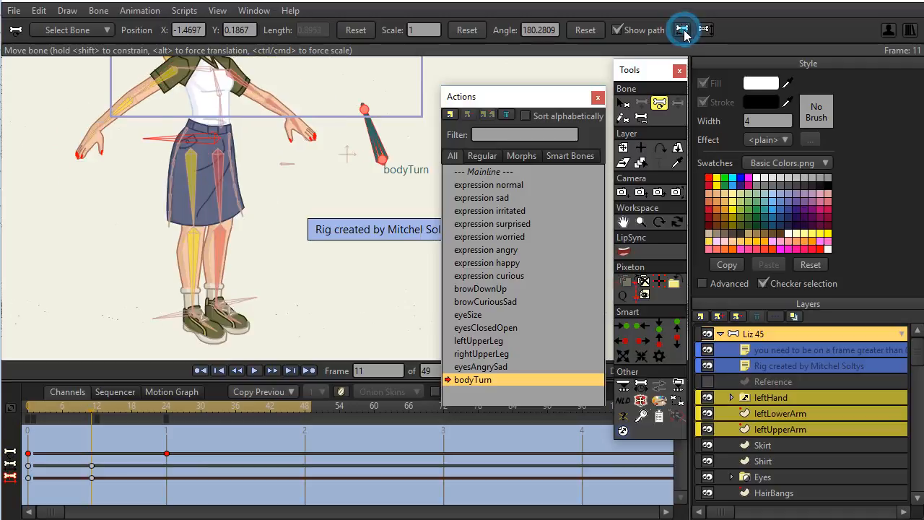
left_click(684, 30)
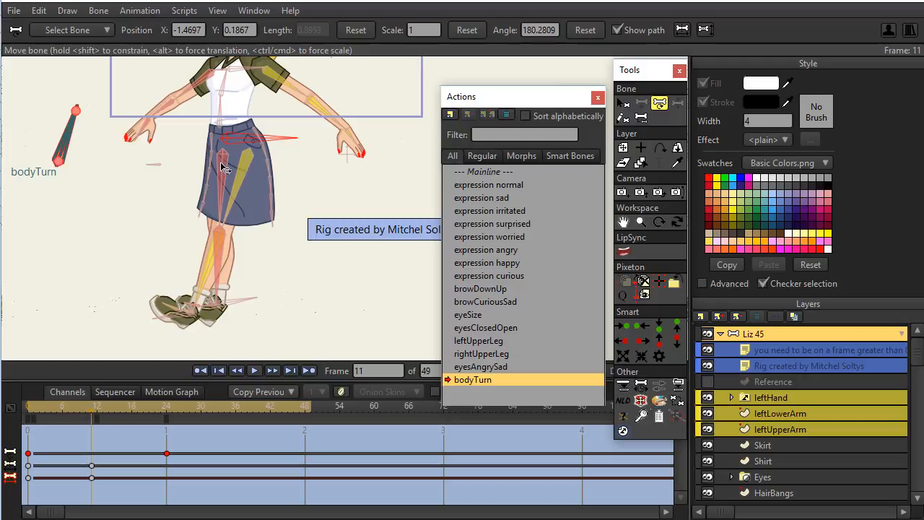
left_click(682, 30)
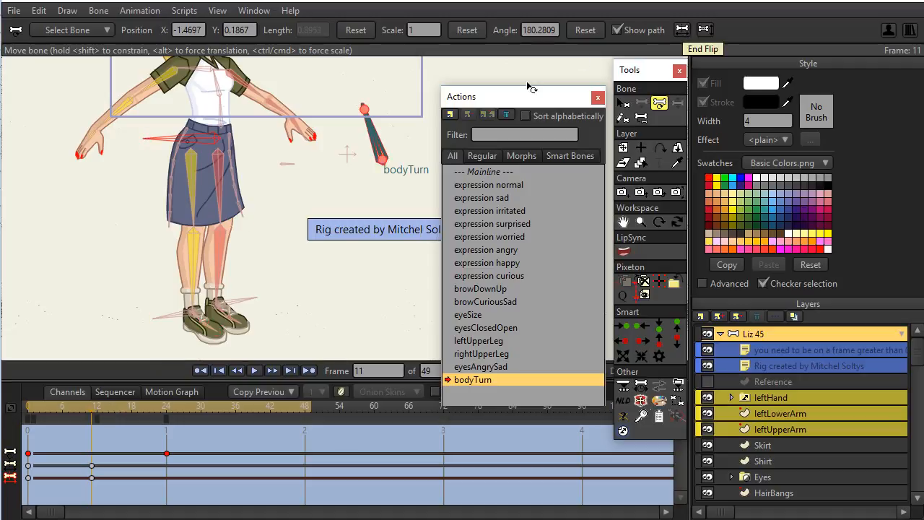
left_click(220, 143)
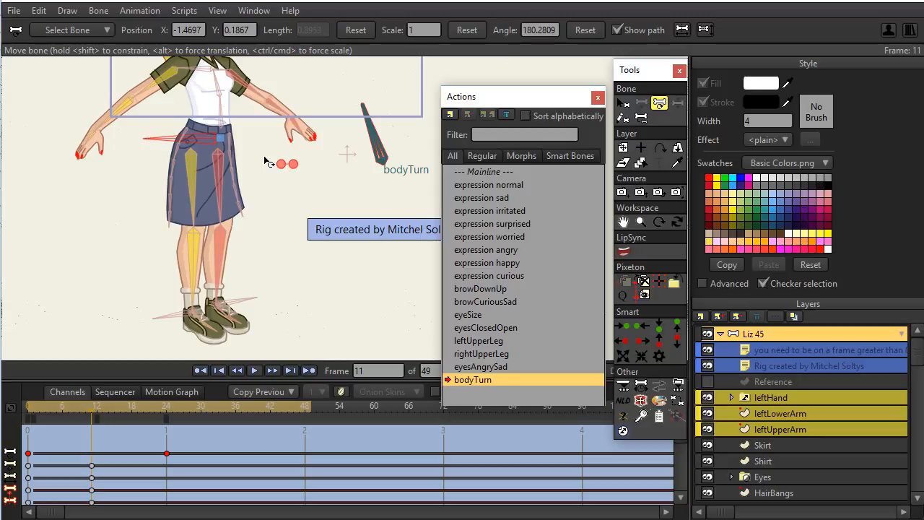
Key the flip, position and rotation of the short bone B43 beside the body at frame 11, keeping its pose.
scroll(253, 161, "up", 1)
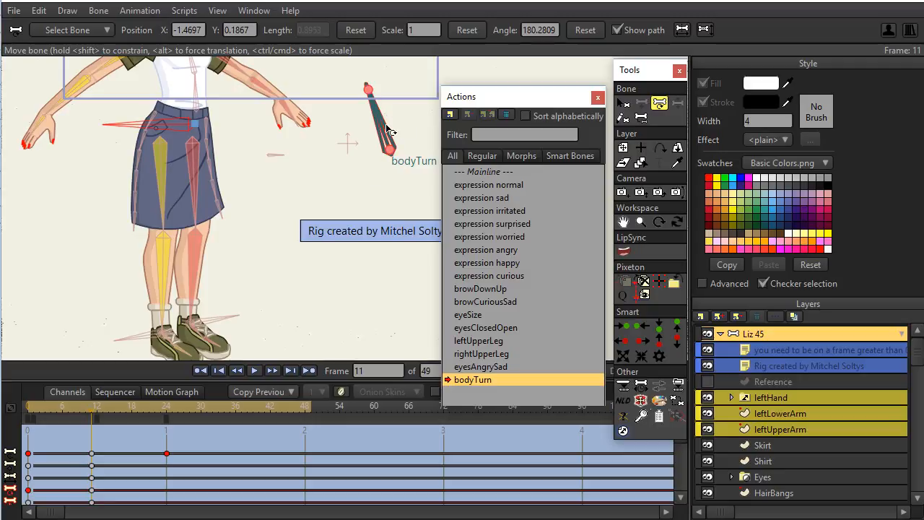
left_click(622, 102)
left_click(271, 157)
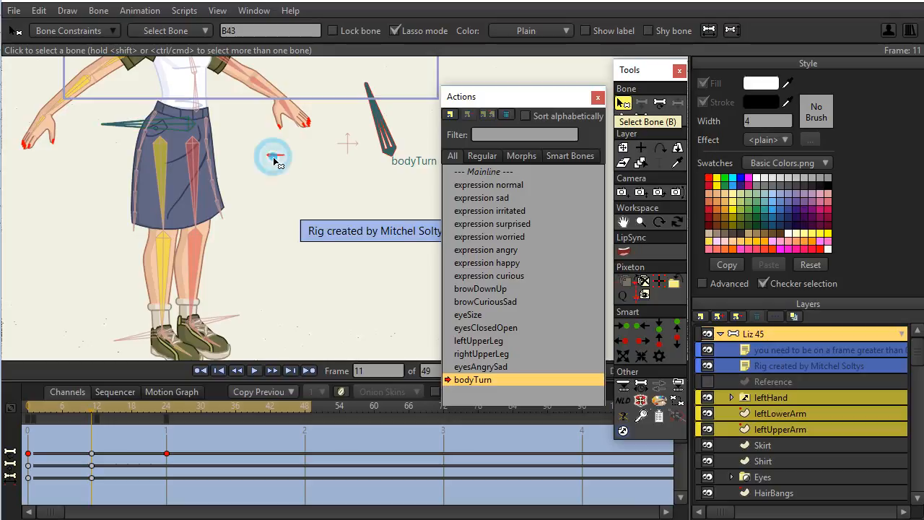
scroll(287, 190, "up", 3)
scroll(329, 195, "up", 2)
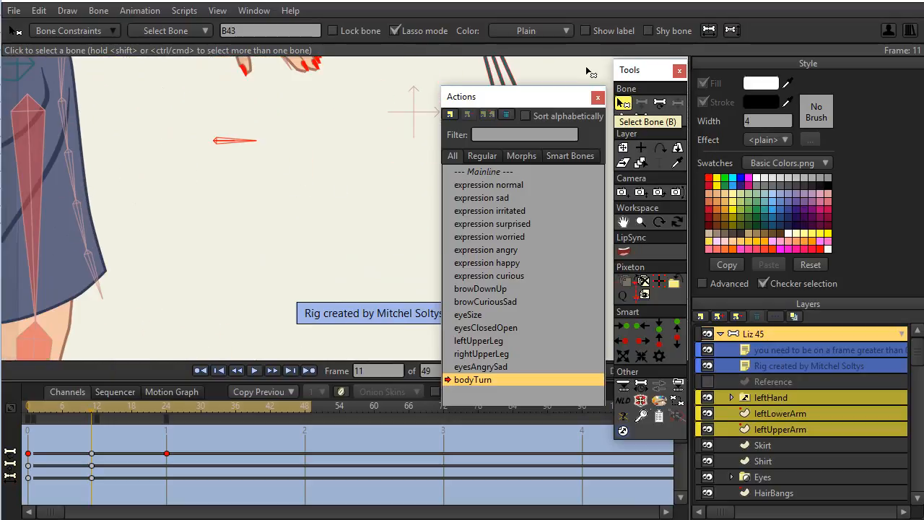
left_click(708, 31)
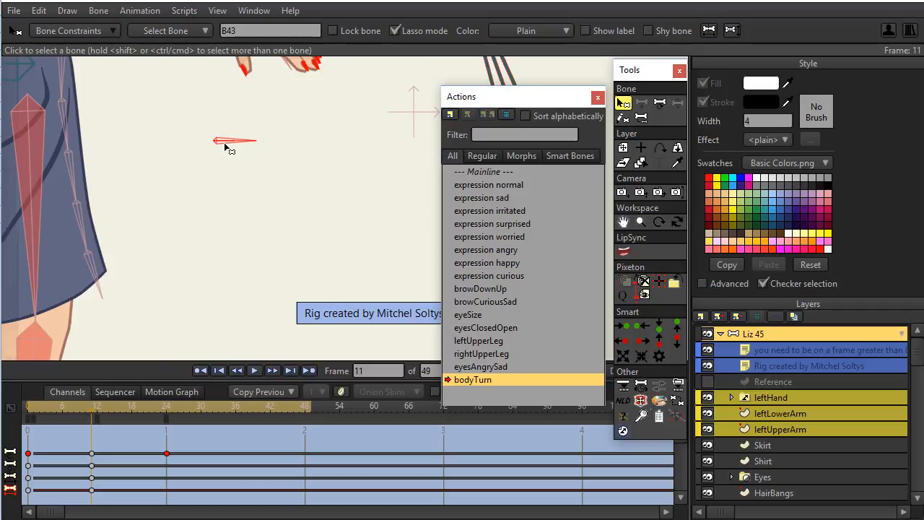
left_click(659, 102)
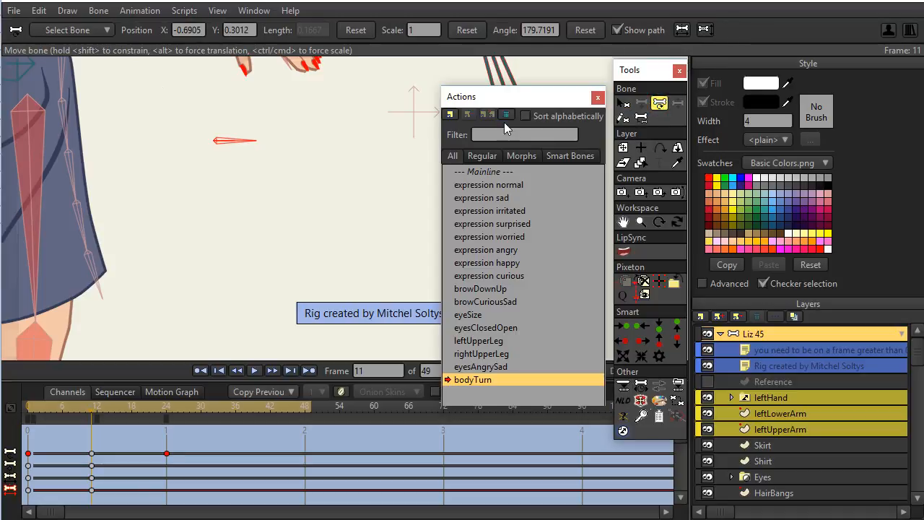
left_click(217, 141)
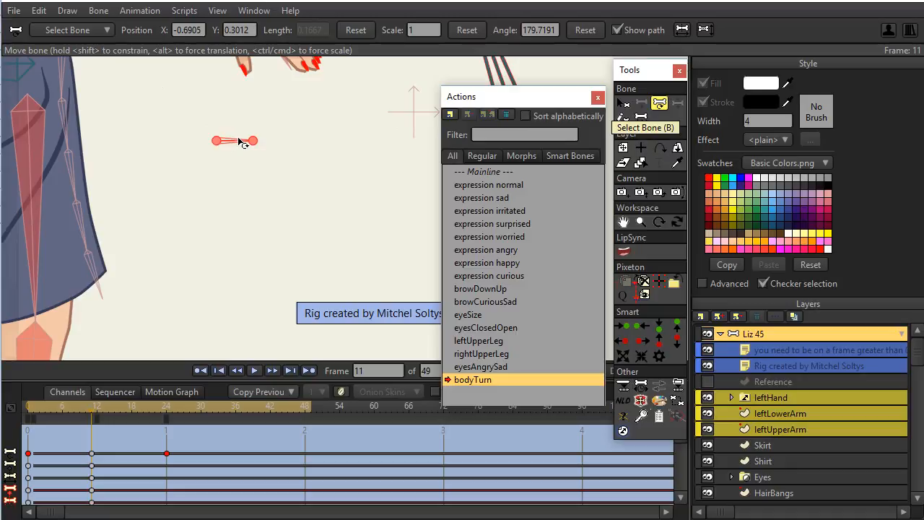
left_click(239, 142)
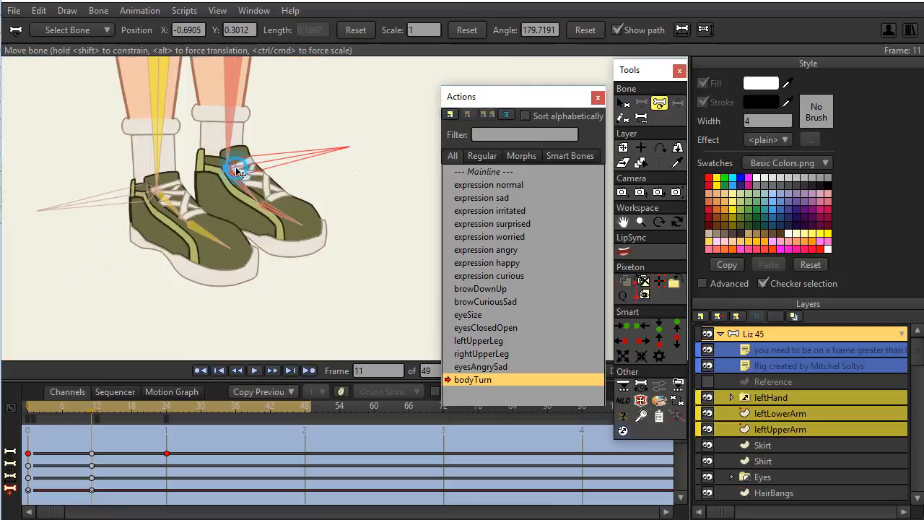
Key the two long target bones at the ankles in their current pose at frame 11.
left_click(153, 196)
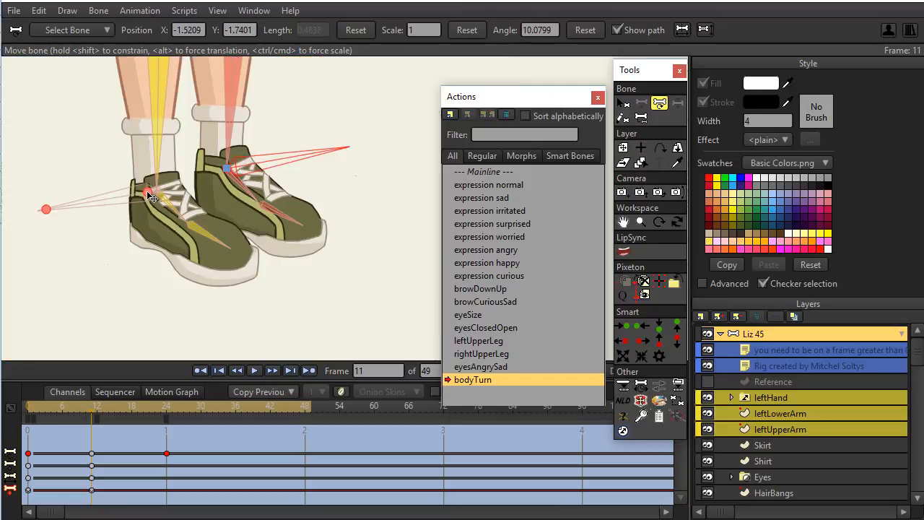
left_click(147, 192)
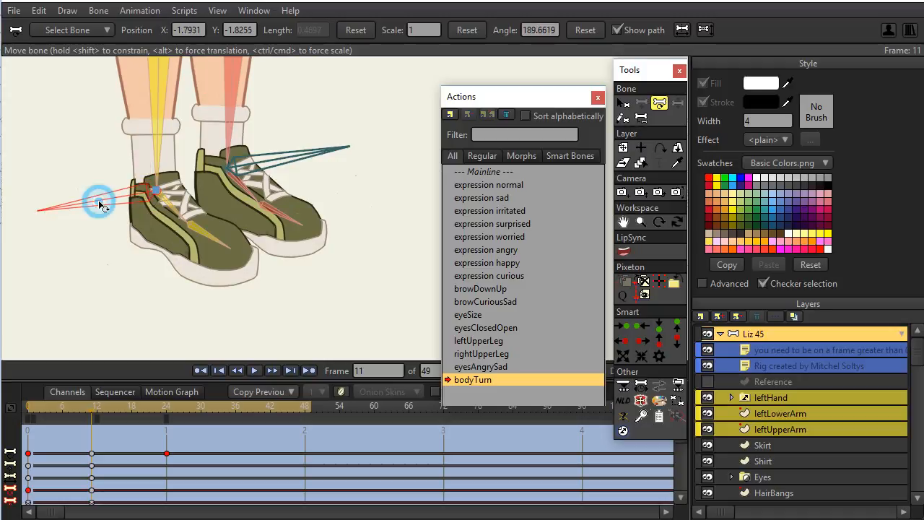
left_click(293, 161)
left_click(294, 159)
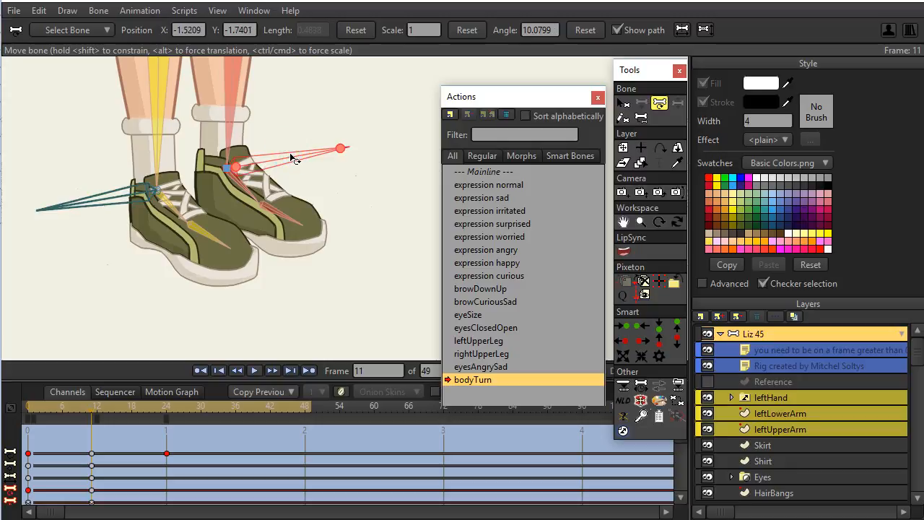
Key the foot bones inside both shoes in their current pose at frame 11.
left_click(170, 209)
left_click(244, 188)
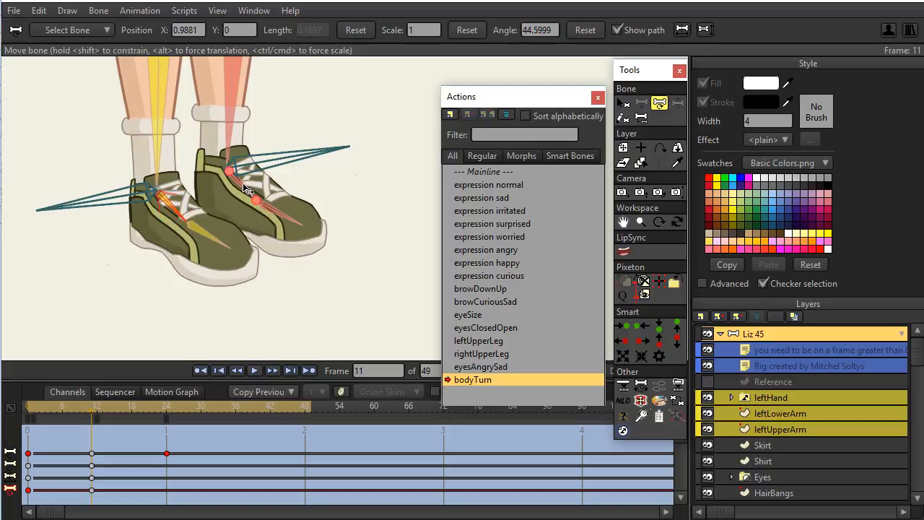
left_click(205, 240)
left_click(247, 193)
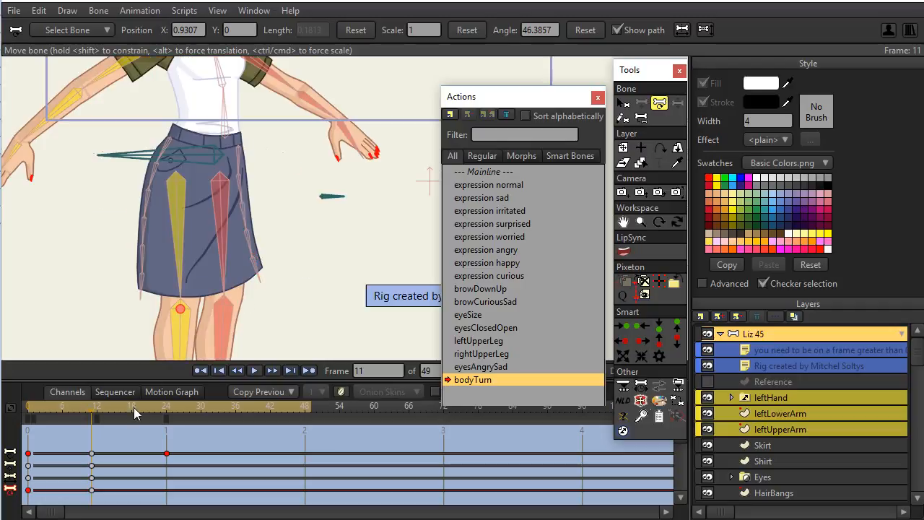
At frame 12, flip the horizontal hip bone B24 to mirror the body.
left_click(98, 412)
left_click(625, 105)
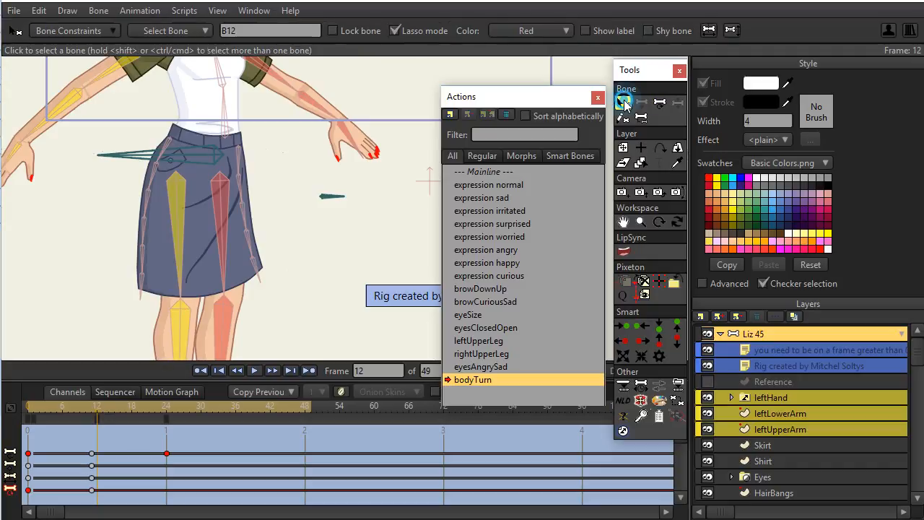
left_click(142, 155)
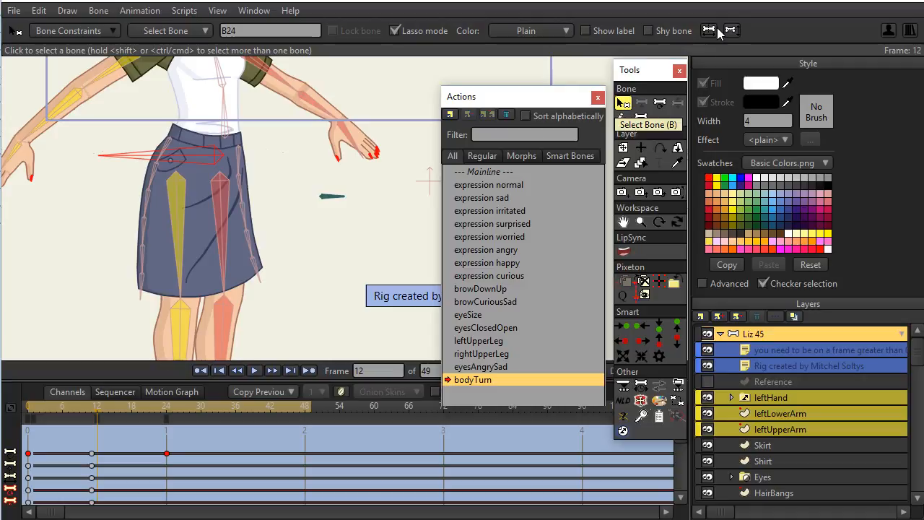
scroll(363, 252, "down", 4)
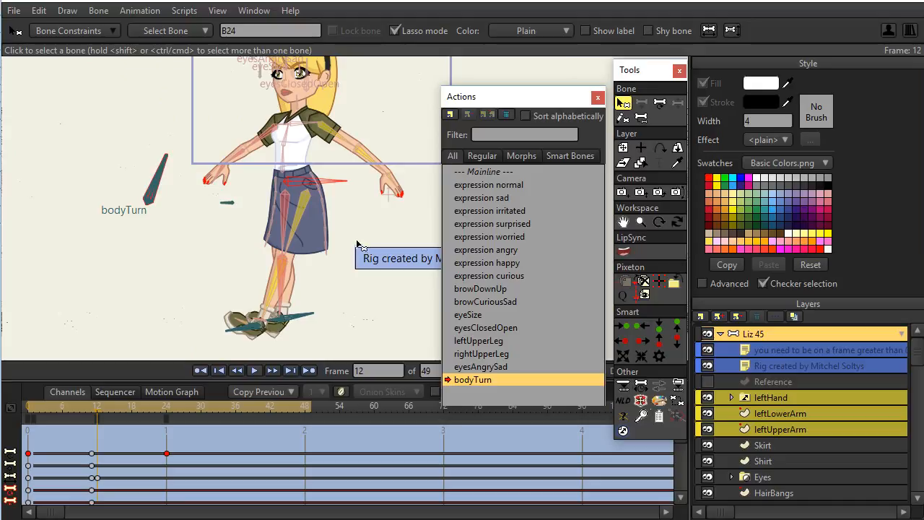
scroll(418, 243, "up", 4)
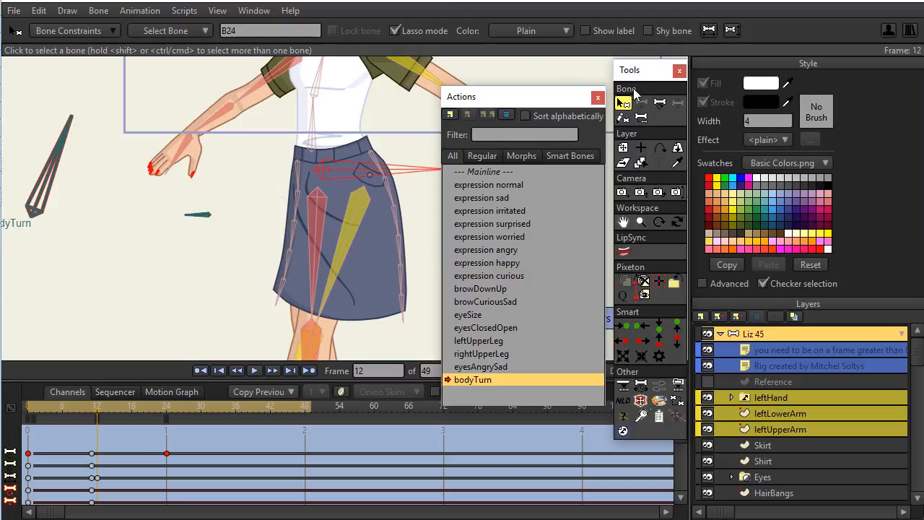
At frame 12, flip the short bone B43 beside the body and move it back to the opposite side of the skirt.
left_click(203, 216)
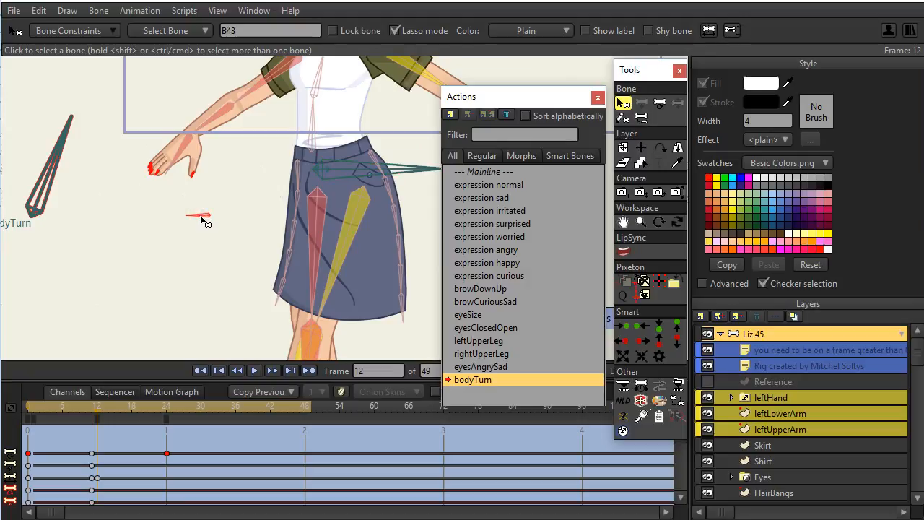
left_click(706, 33)
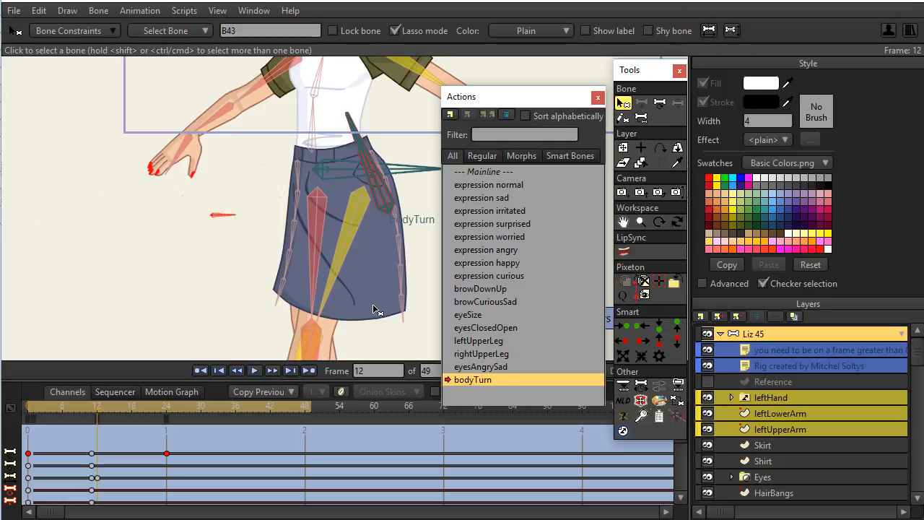
left_click_drag(377, 316, 168, 318)
left_click(659, 102)
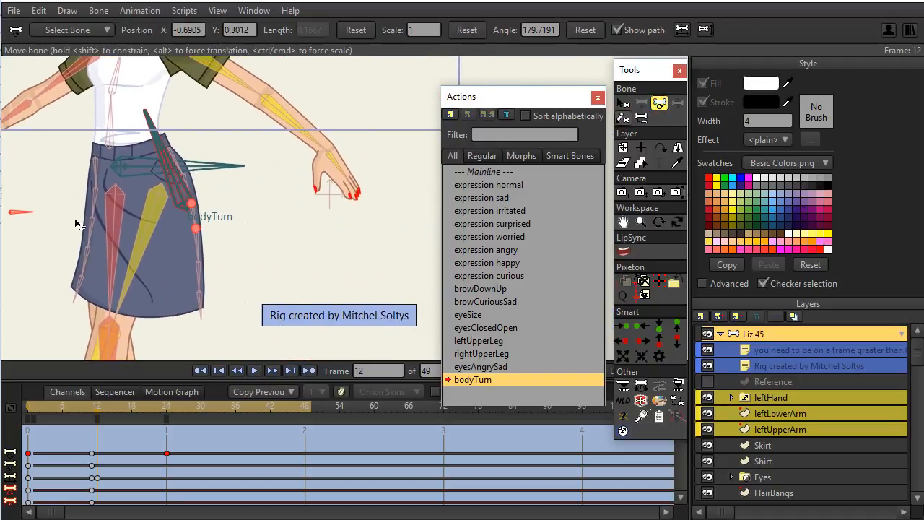
left_click_drag(22, 212, 280, 231)
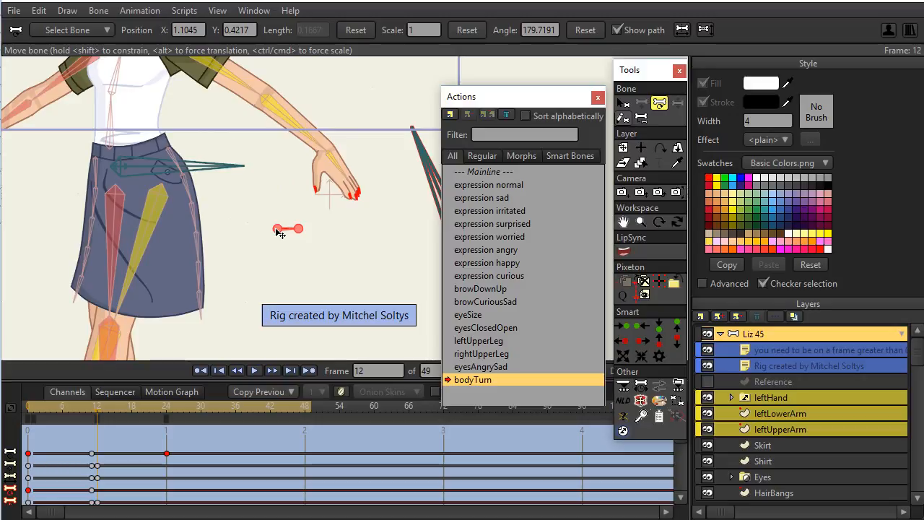
Using the grid as reference, align B43 at frame 12 with its frame 11 location, at position X 0.6905, Y 0.3012.
key("ctrl+g")
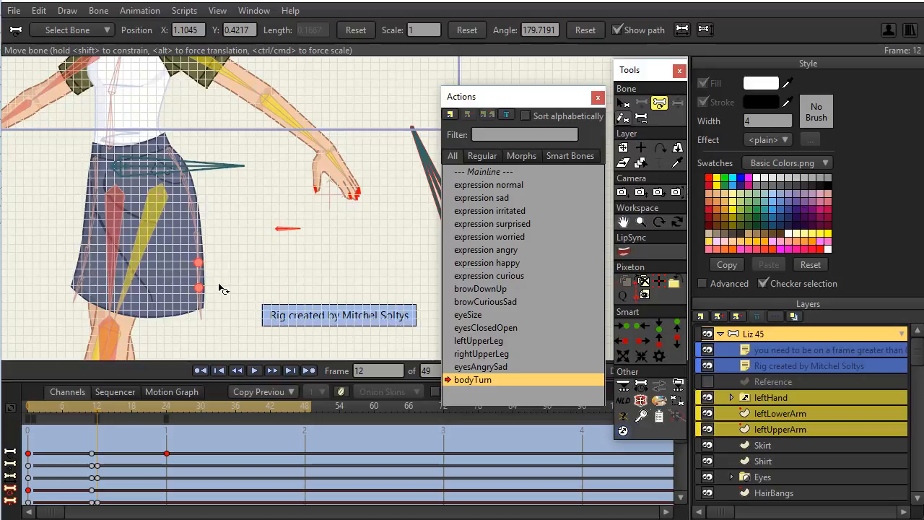
left_click(90, 415)
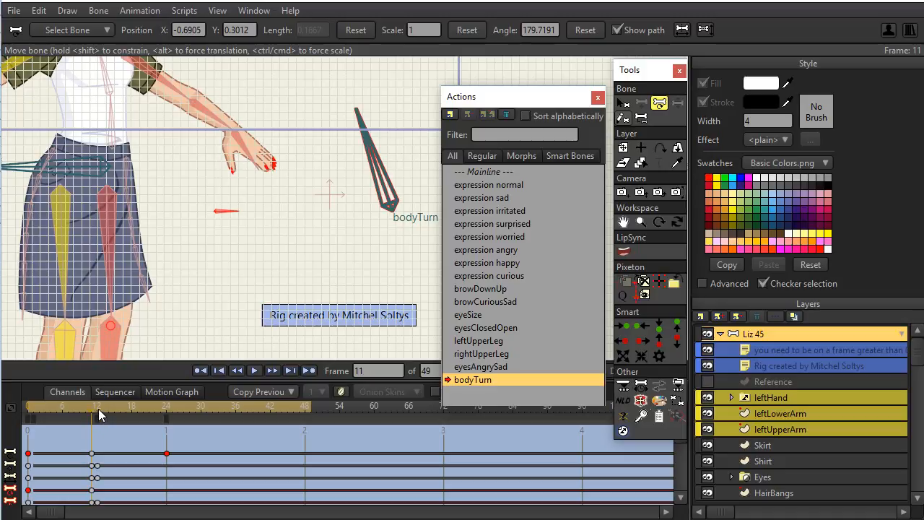
left_click(99, 414)
left_click_drag(282, 233, 216, 206)
left_click(91, 404)
left_click(96, 406)
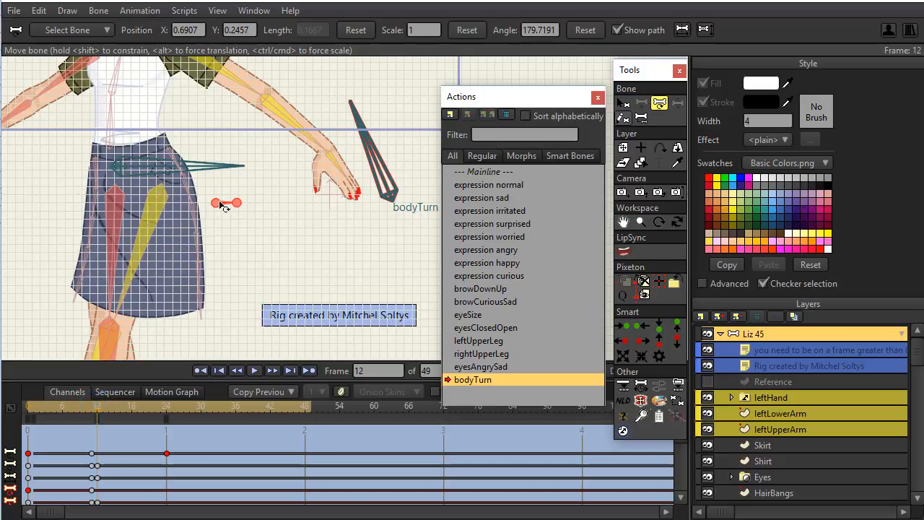
left_click_drag(218, 206, 220, 214)
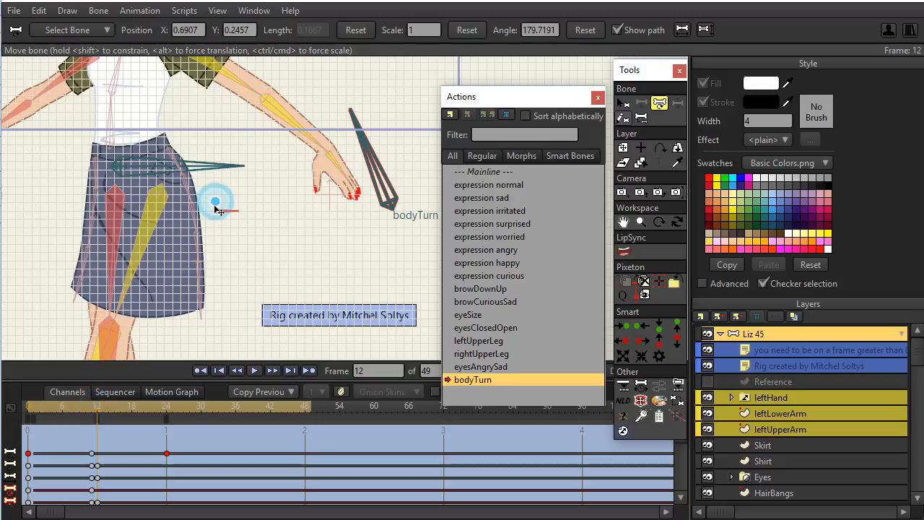
left_click(87, 406)
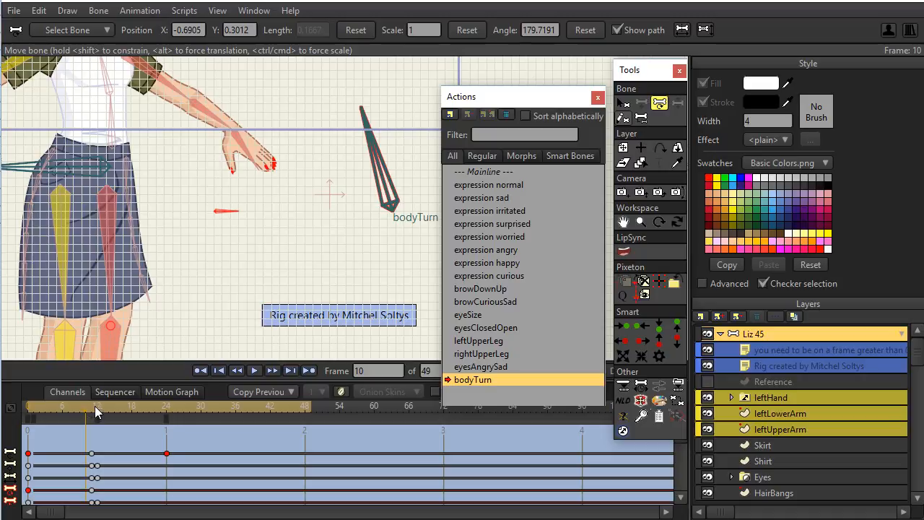
left_click(94, 406)
left_click(89, 406)
left_click(94, 406)
left_click(91, 406)
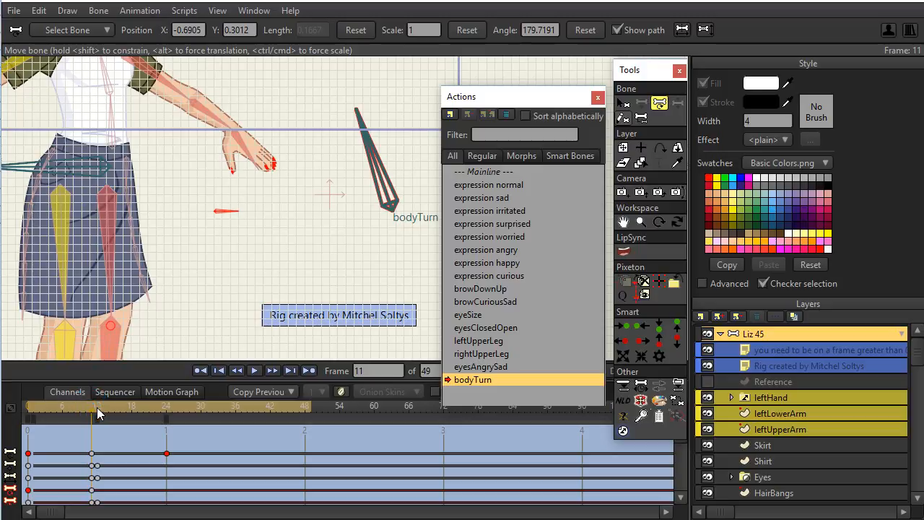
left_click(99, 406)
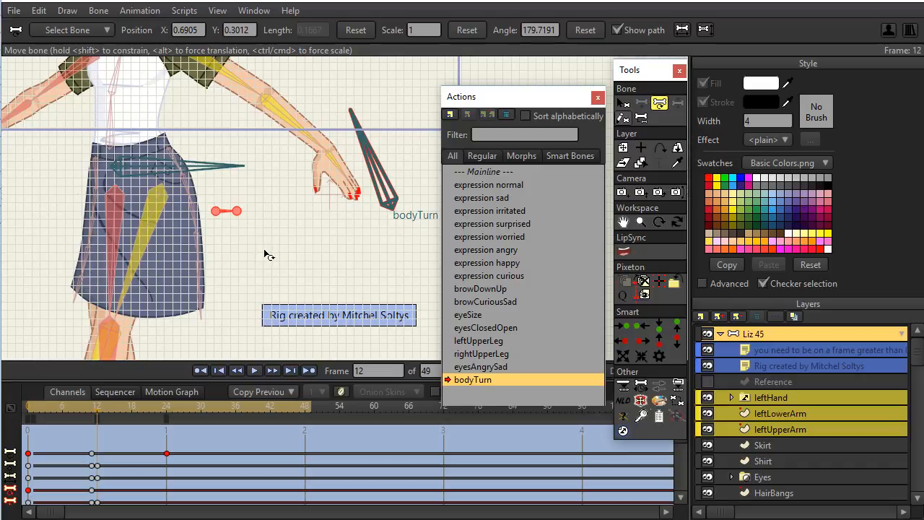
key("ctrl+g")
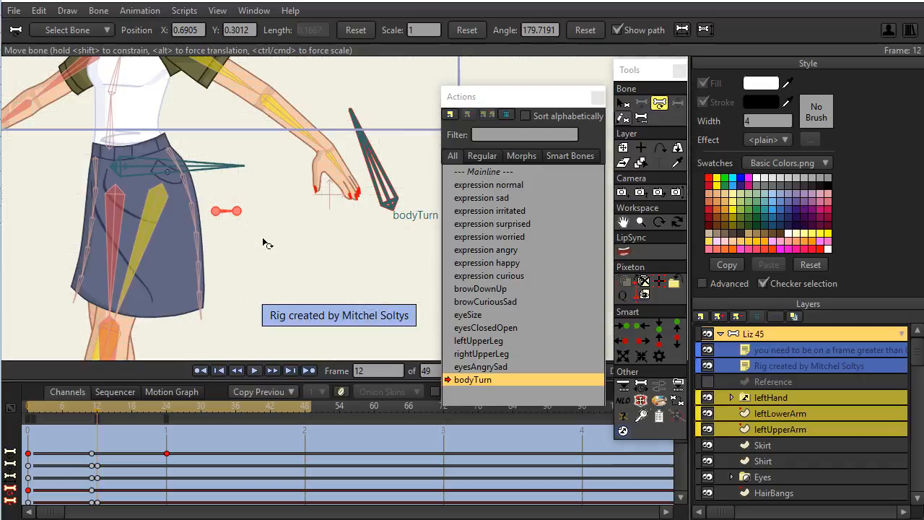
Display the bone parent links and examine how the hierarchy connects from the head down to the feet.
left_click_drag(277, 218, 263, 293)
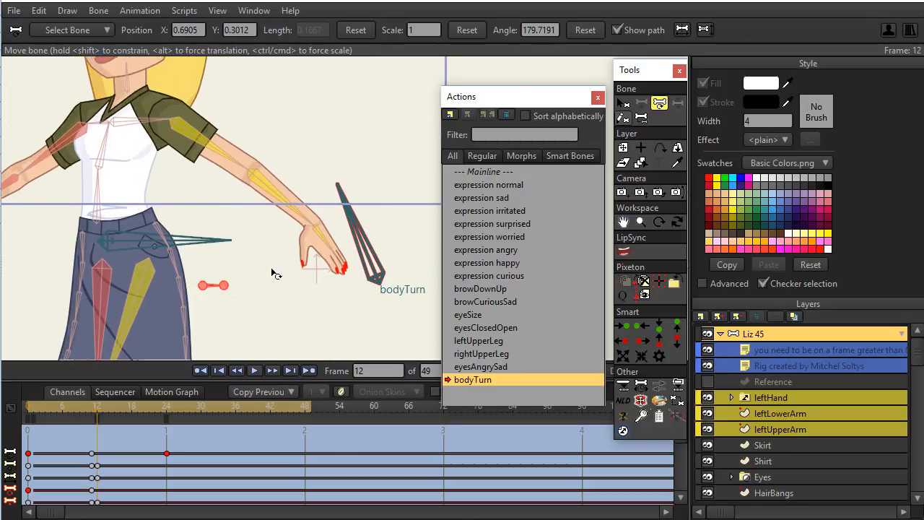
scroll(272, 270, "down", 2)
left_click_drag(301, 258, 300, 301)
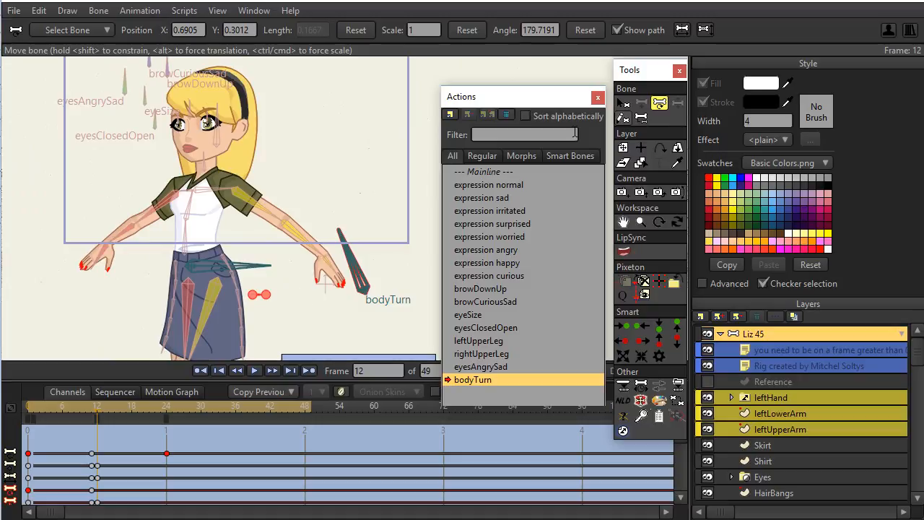
left_click(642, 121)
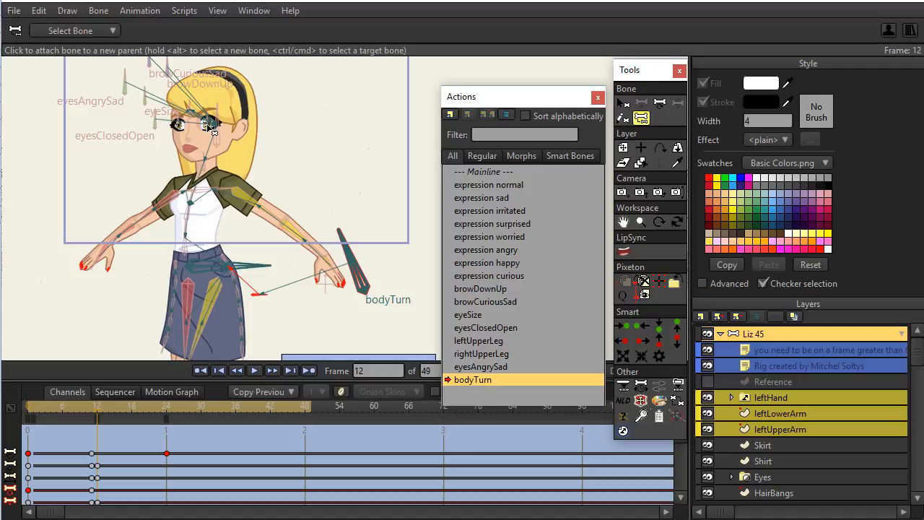
left_click_drag(289, 357, 323, 215)
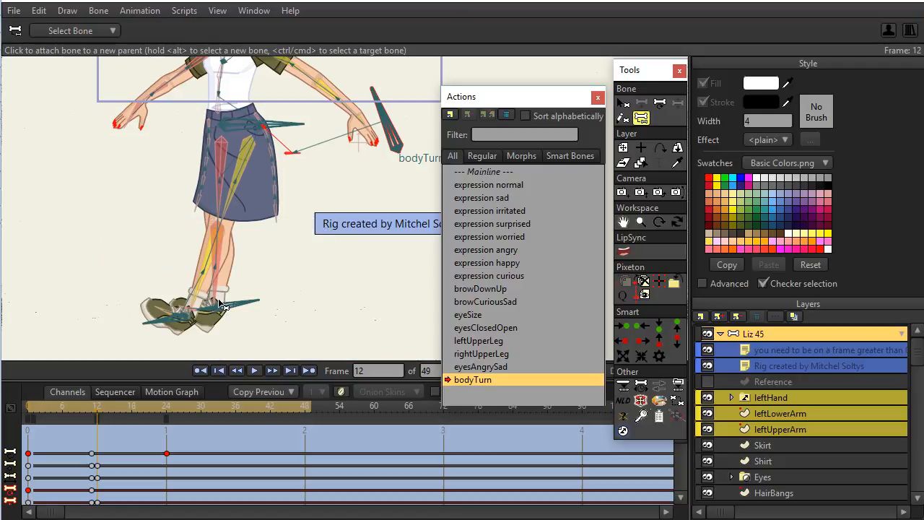
Turn on onion skins, remove the frame 24 marker and set the onion skin marker to frame 11.
left_click(342, 389)
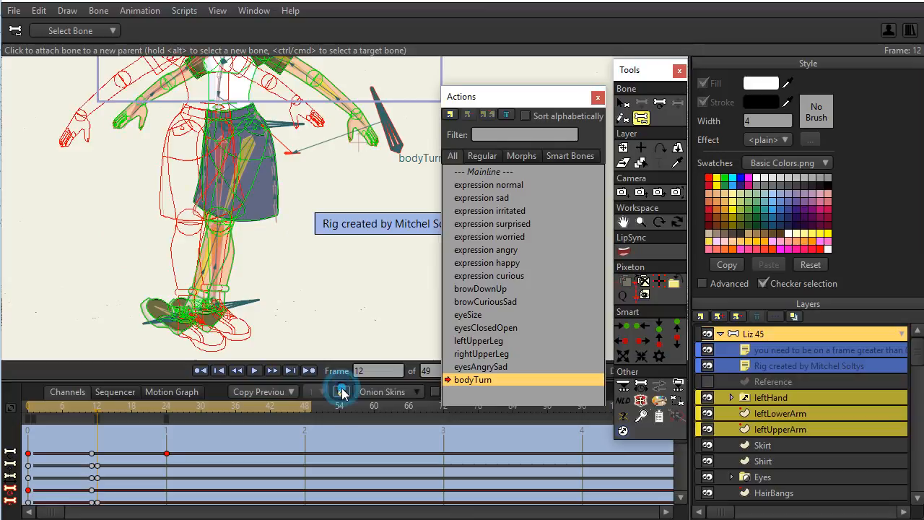
left_click(273, 389)
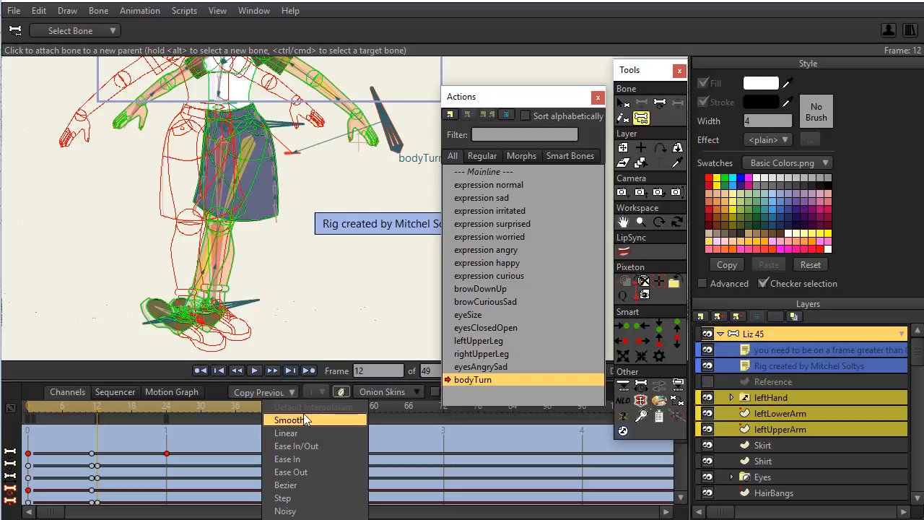
left_click(379, 392)
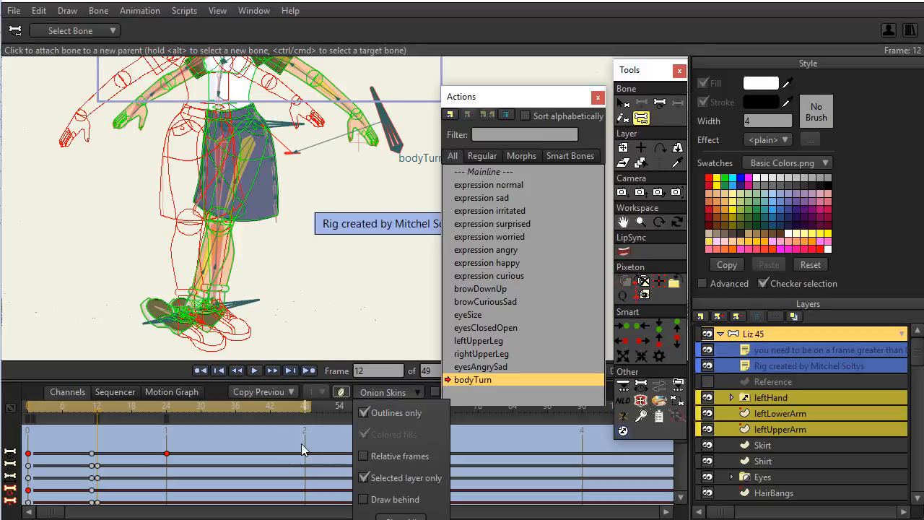
left_click(166, 425)
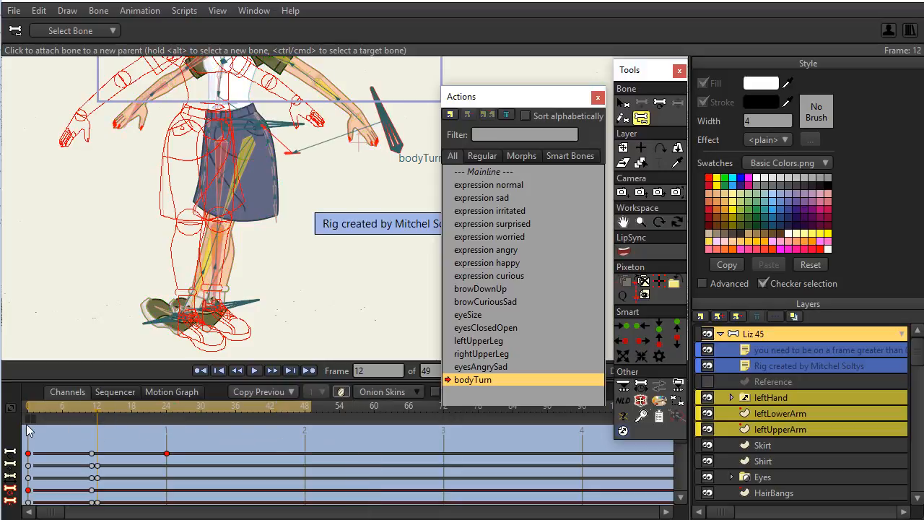
left_click_drag(30, 426, 94, 421)
At frame 12, move the hip bone B24 to X -1.8404, Y 0.2114 so the body lines up with the frame 11 outline.
scroll(322, 253, "up", 1)
left_click_drag(314, 229, 397, 345)
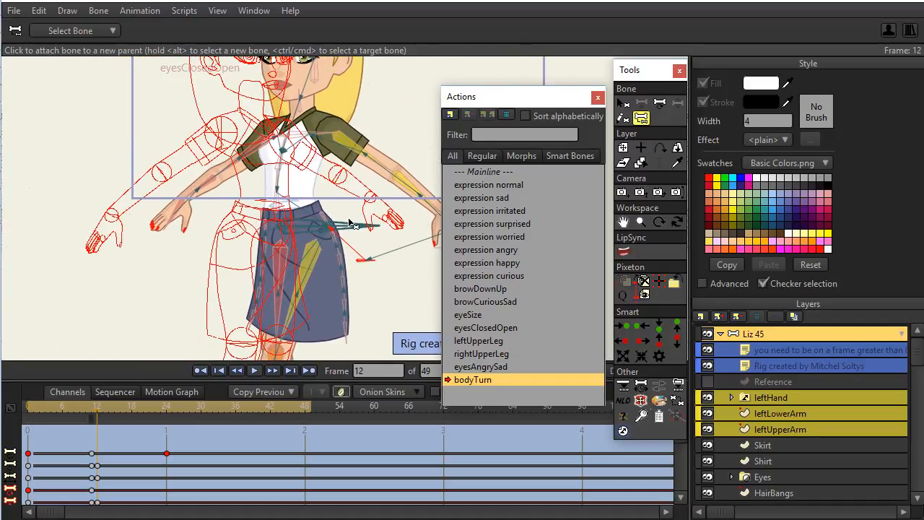
left_click(661, 105)
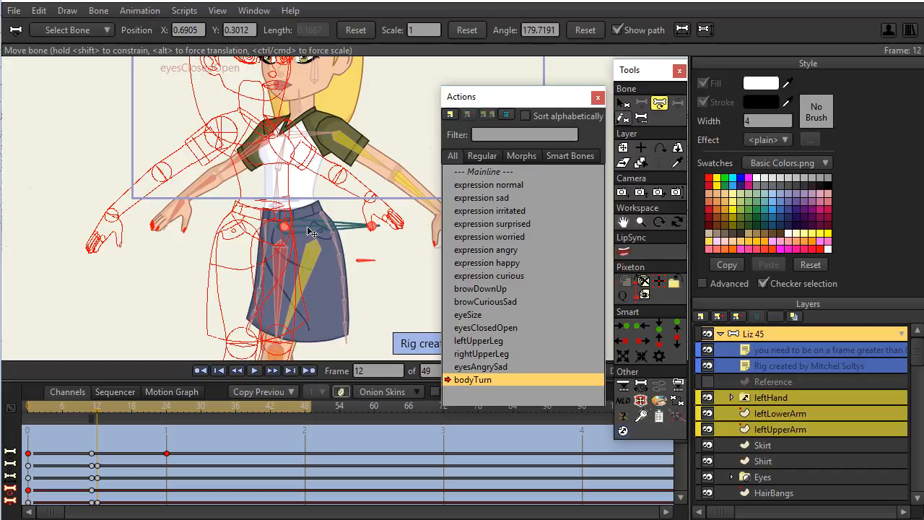
left_click_drag(311, 231, 275, 226)
scroll(314, 188, "down", 3)
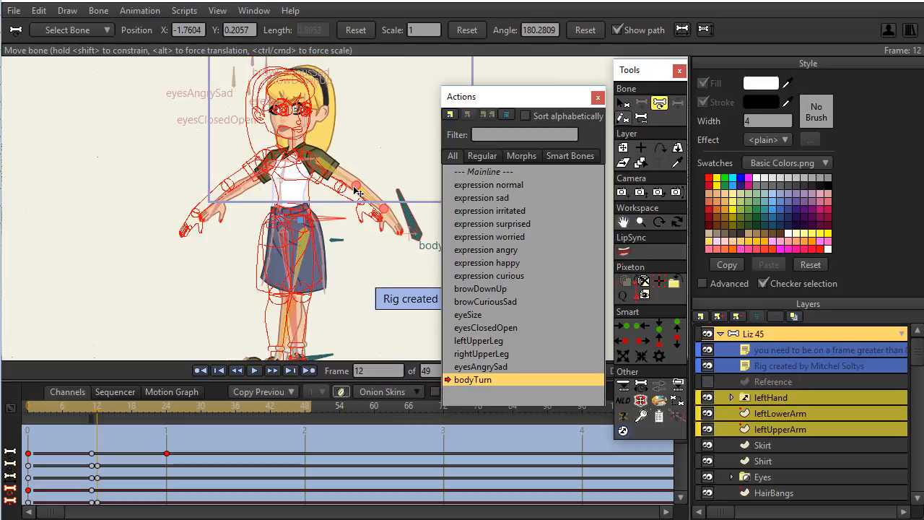
scroll(357, 192, "up", 3)
left_click_drag(313, 228, 304, 228)
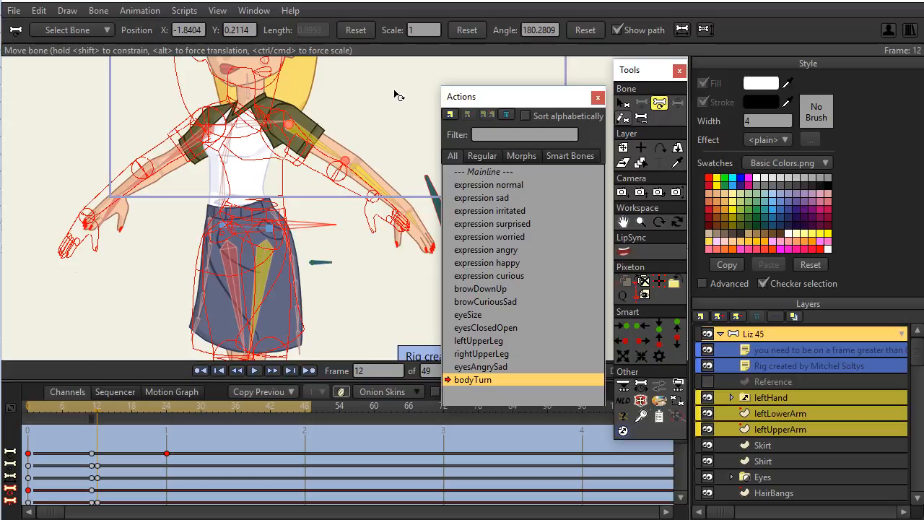
scroll(382, 103, "down", 2)
scroll(369, 112, "up", 2)
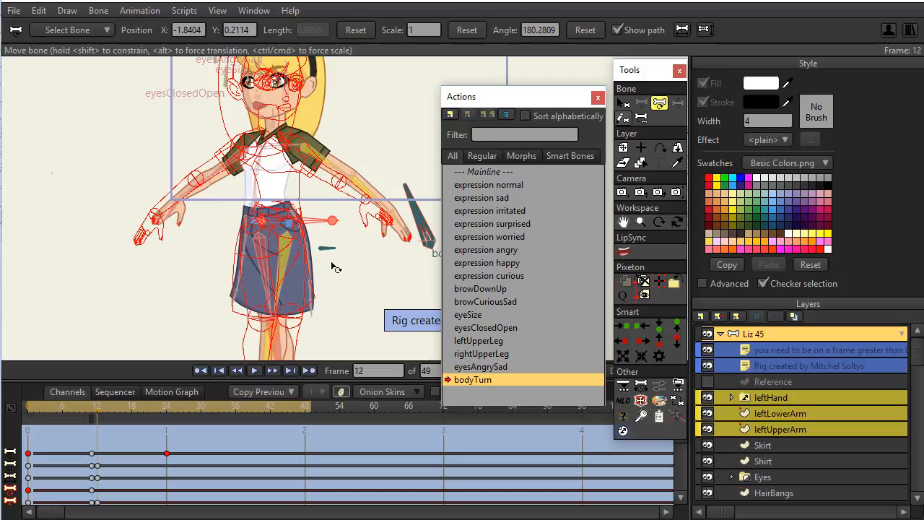
At frame 12, move the two ankle target bones apart past each other to uncross the legs.
left_click_drag(346, 299, 352, 132)
scroll(355, 204, "up", 4)
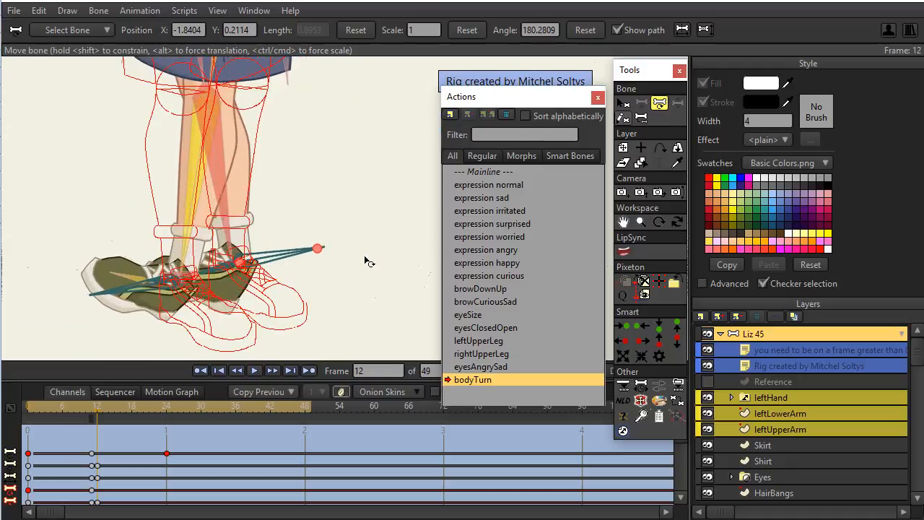
left_click_drag(363, 258, 368, 203)
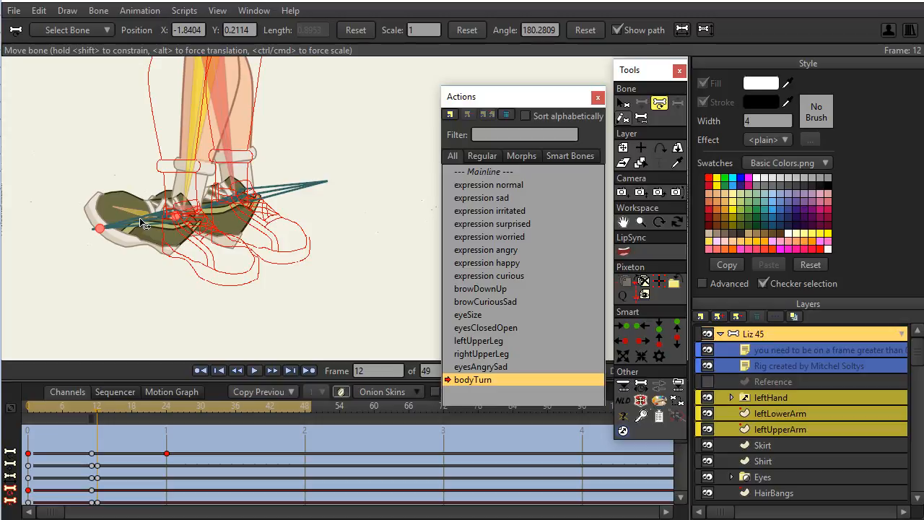
left_click_drag(142, 223, 159, 195)
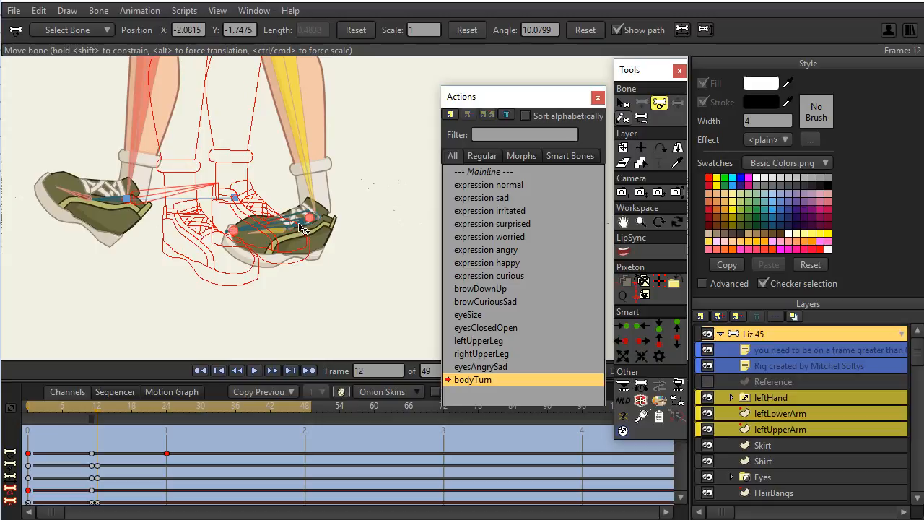
left_click_drag(299, 227, 291, 222)
Disable the angle constraints of the yellow leg's foot bone B8.
left_click(298, 228)
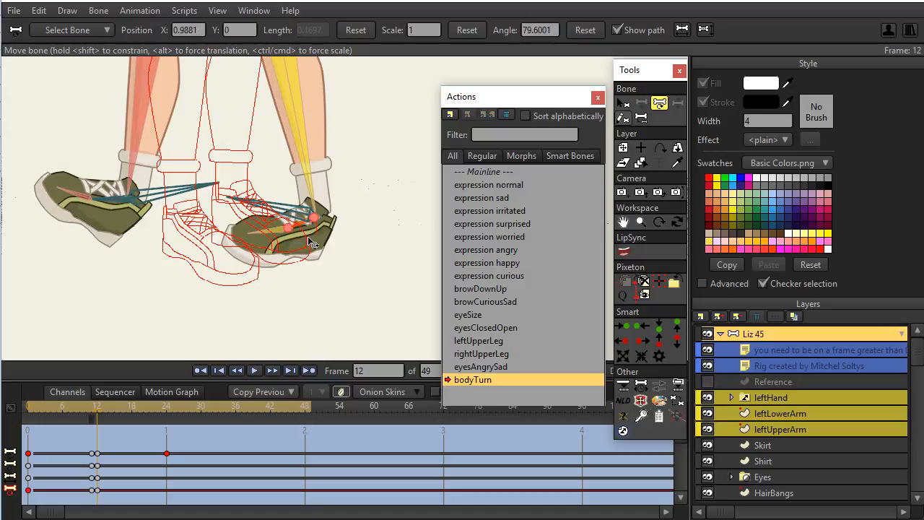
left_click(306, 227)
left_click(301, 229)
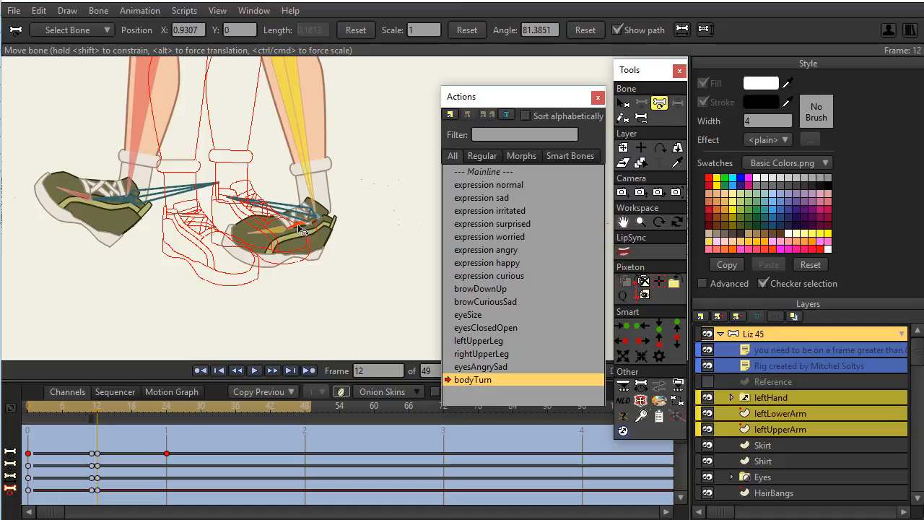
left_click(302, 230)
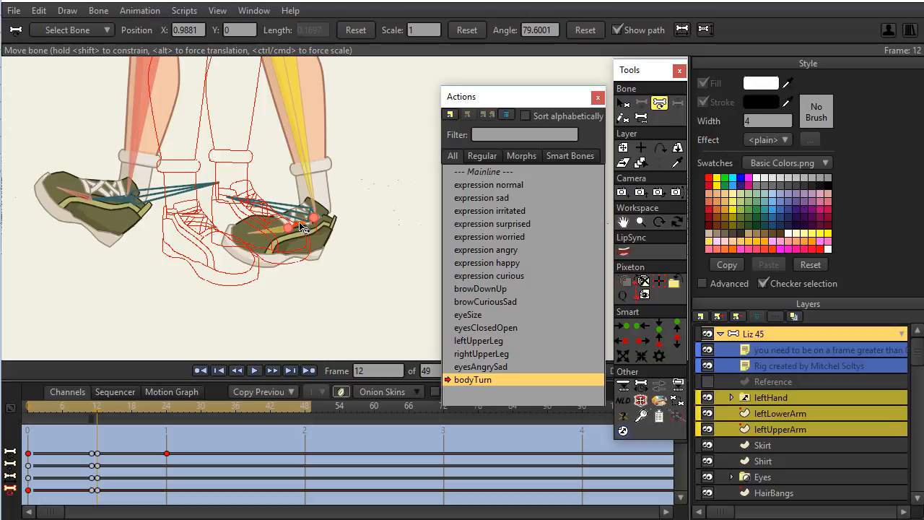
left_click(623, 103)
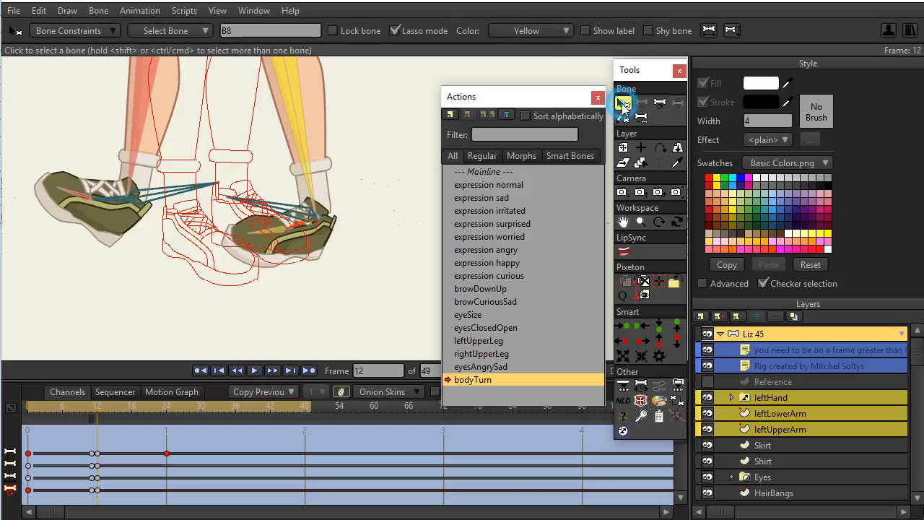
left_click(112, 32)
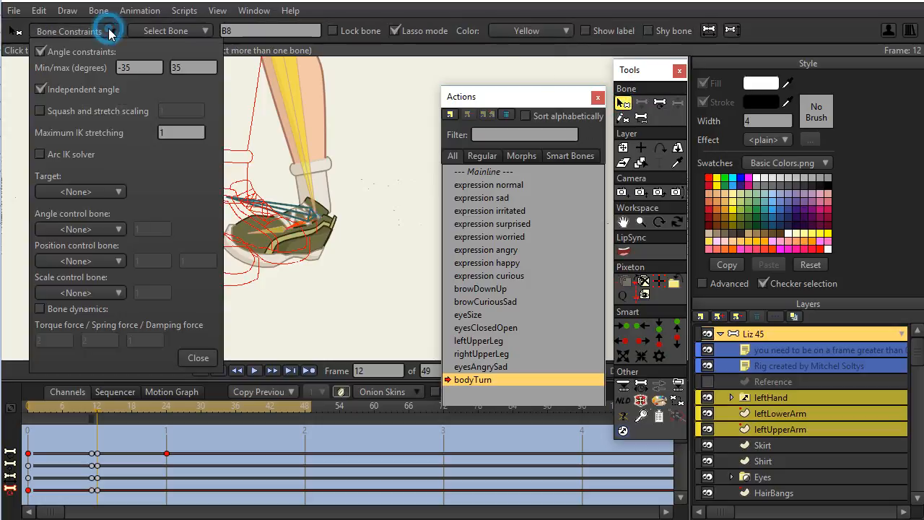
left_click(40, 52)
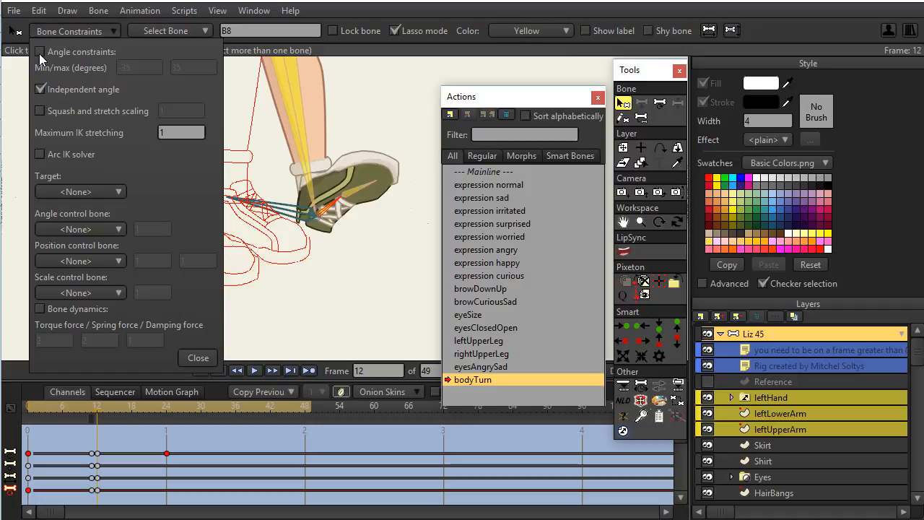
left_click(198, 358)
Disable the angle constraints of the red leg's foot bone B12.
left_click(121, 205)
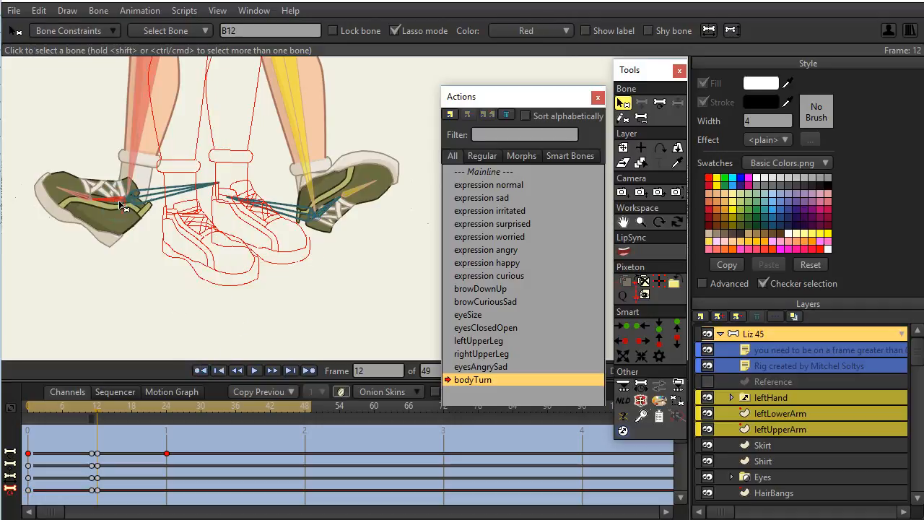
left_click(85, 32)
left_click(51, 52)
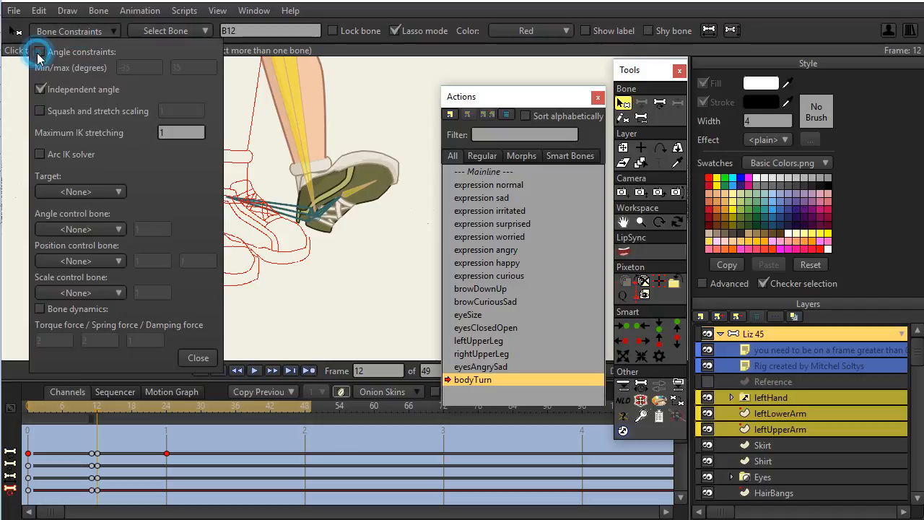
left_click(196, 358)
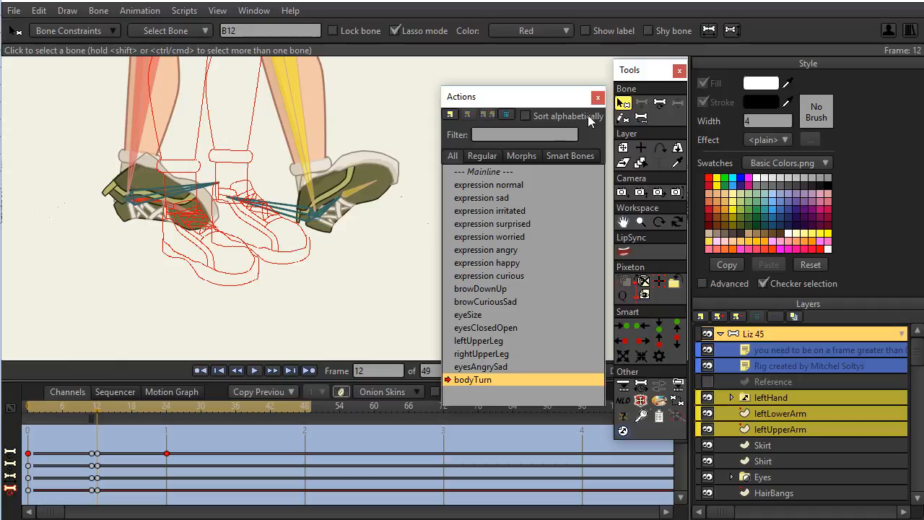
At frame 12, rotate the yellow leg's foot down to the left and adjust the red leg's ankle target bone.
left_click(660, 102)
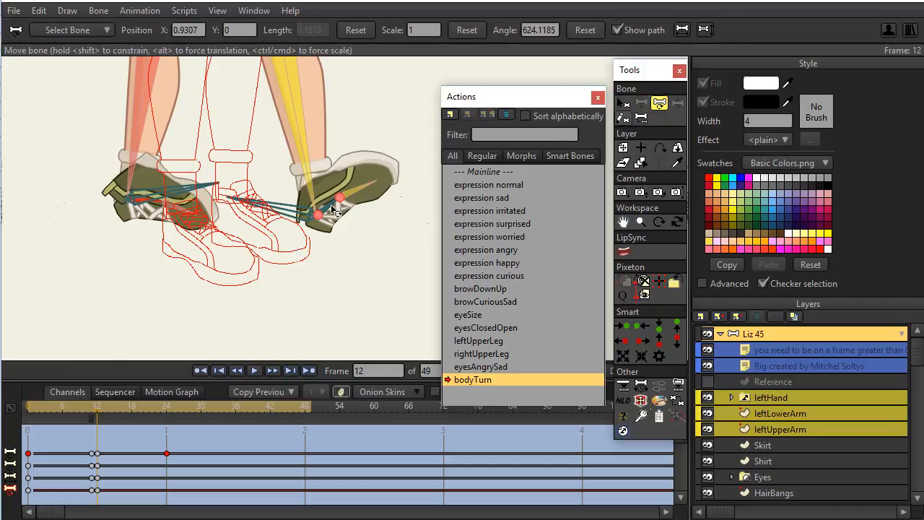
left_click_drag(336, 208, 292, 249)
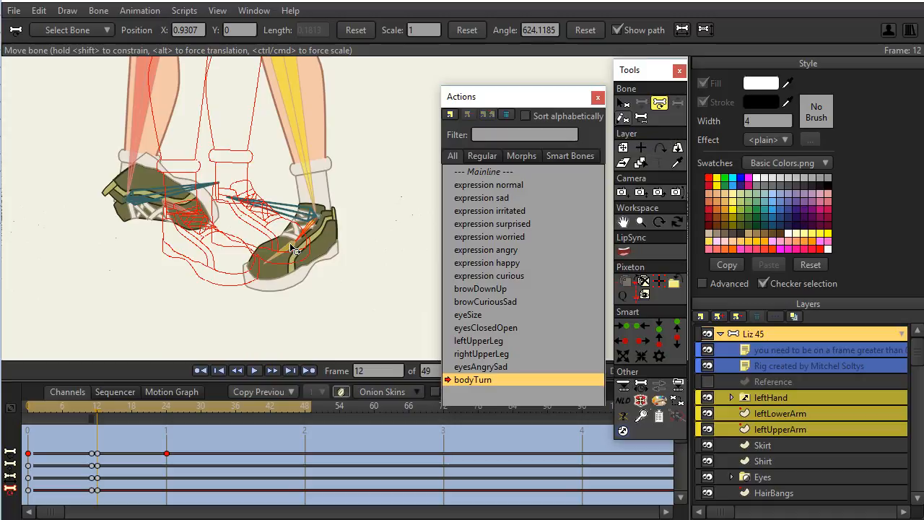
left_click(150, 208)
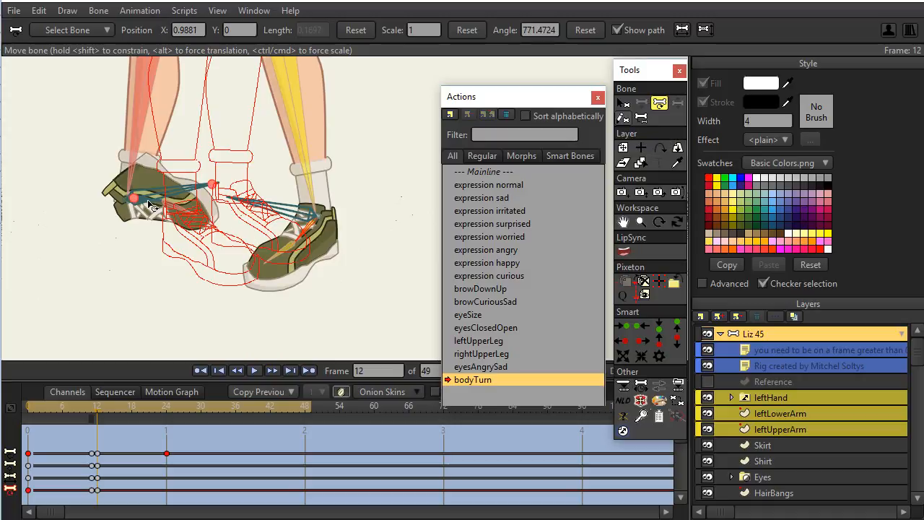
mouse_move(150, 205)
left_mouse_down()
mouse_move(165, 199)
mouse_move(146, 212)
mouse_move(143, 201)
mouse_move(149, 216)
mouse_move(156, 206)
left_mouse_up()
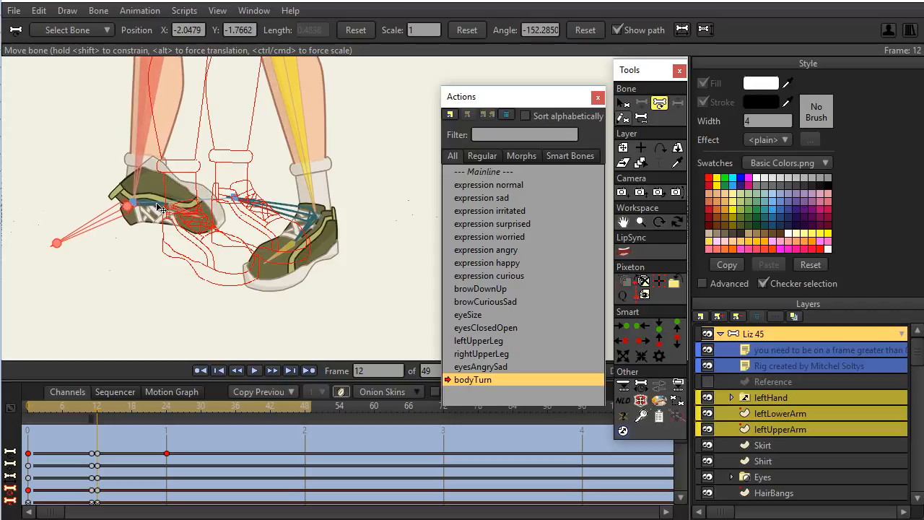
Turn the red leg's shoe to face left and swing both ankle target bones downward, with the yellow leg's target at angle 301.
scroll(218, 220, "up", 3)
left_click_drag(97, 237, 378, 192)
left_click_drag(201, 153, 231, 217)
scroll(301, 235, "down", 2)
left_click_drag(307, 167, 388, 237)
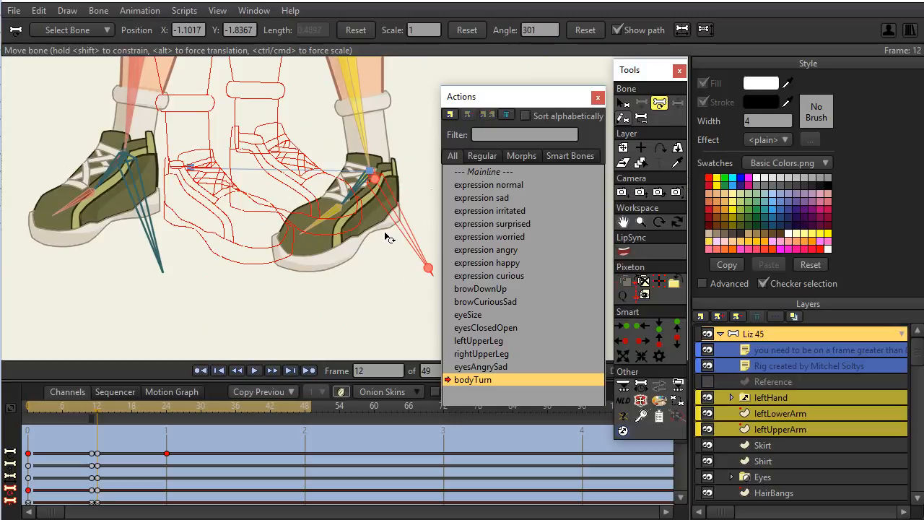
Move the ankle targets towards the frame 11 outline: red leg to X -1.8171, Y -1.8052, yellow leg to X -1.4409, Y -1.8423.
left_click(128, 181)
left_click_drag(141, 190, 201, 201)
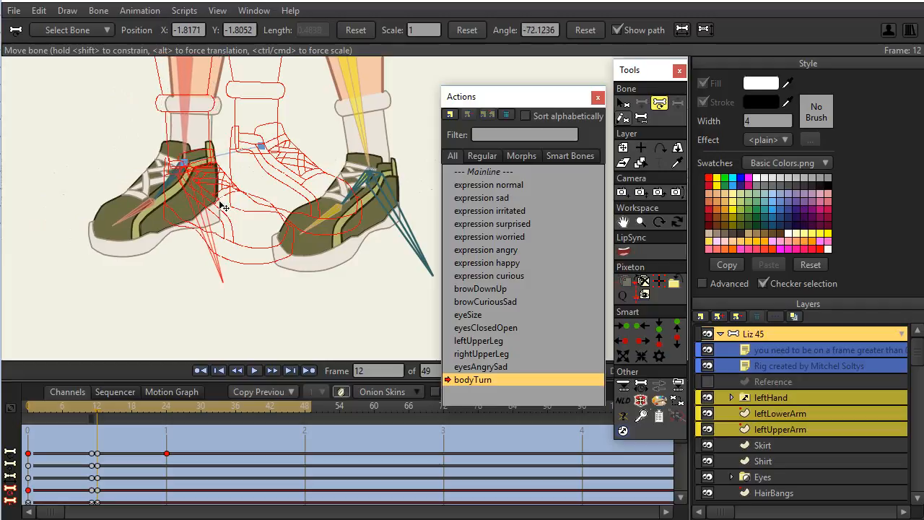
left_click_drag(381, 202, 304, 207)
scroll(384, 183, "down", 3)
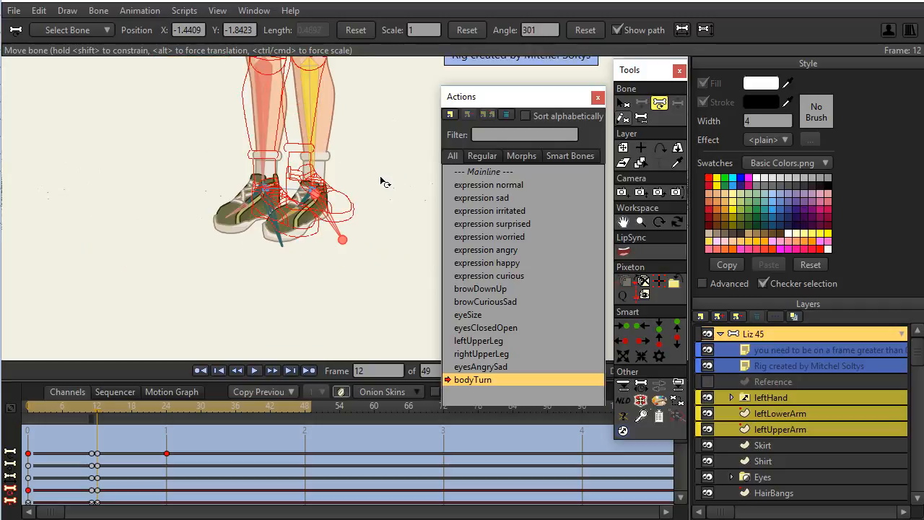
scroll(383, 183, "down", 4)
scroll(373, 176, "up", 5)
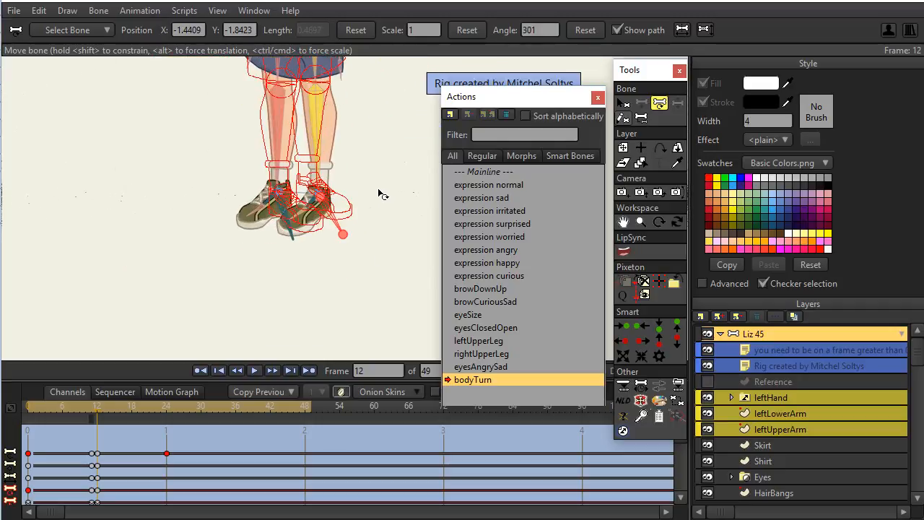
scroll(383, 198, "up", 4)
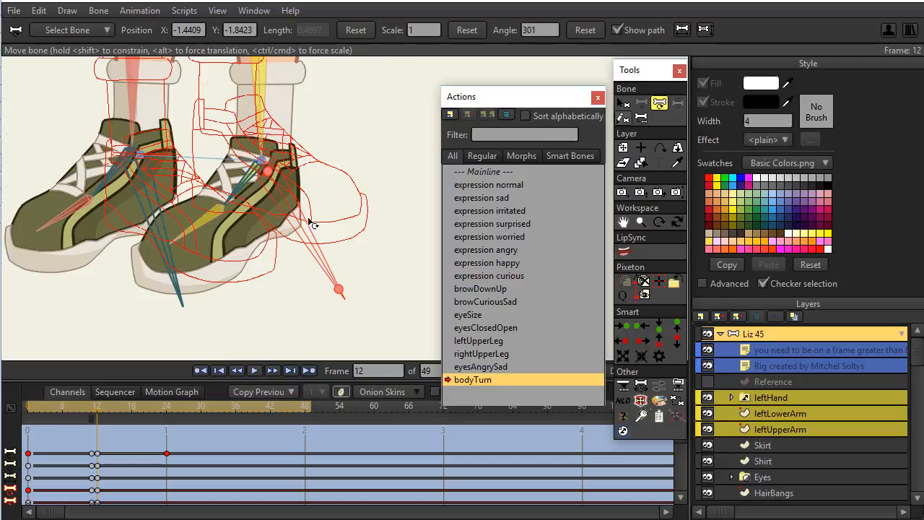
Turn off onion skins and scrub the bodyTurn action between frames 17 and 10 to check the body flip.
scroll(326, 218, "down", 5)
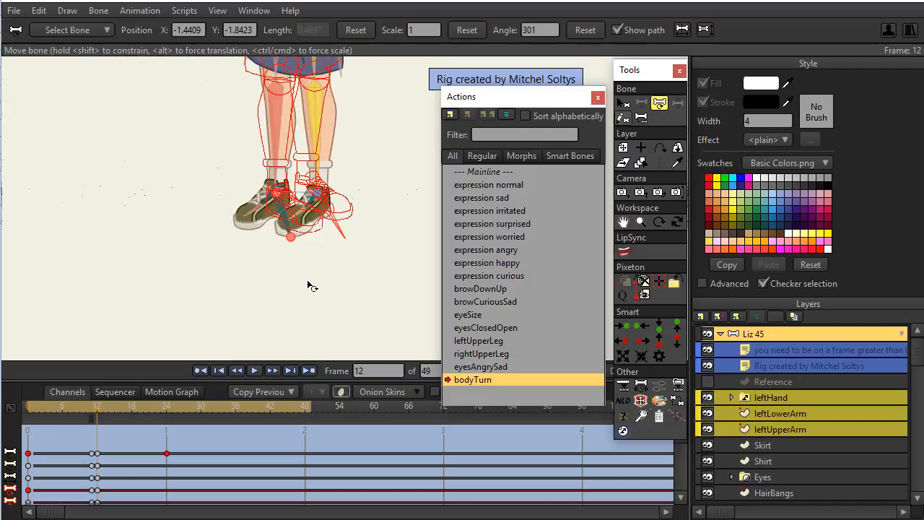
scroll(293, 269, "down", 4)
left_click_drag(325, 250, 250, 291)
scroll(303, 270, "up", 1)
left_click(341, 391)
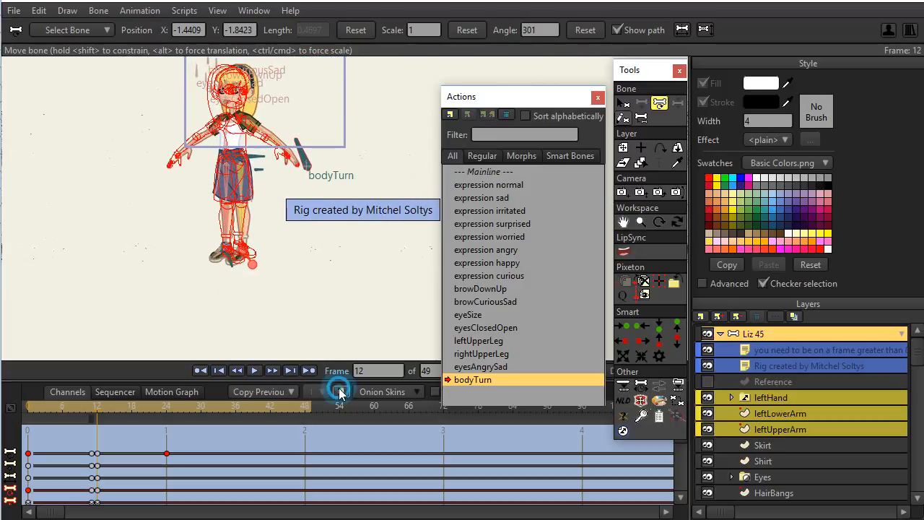
scroll(326, 292, "up", 4)
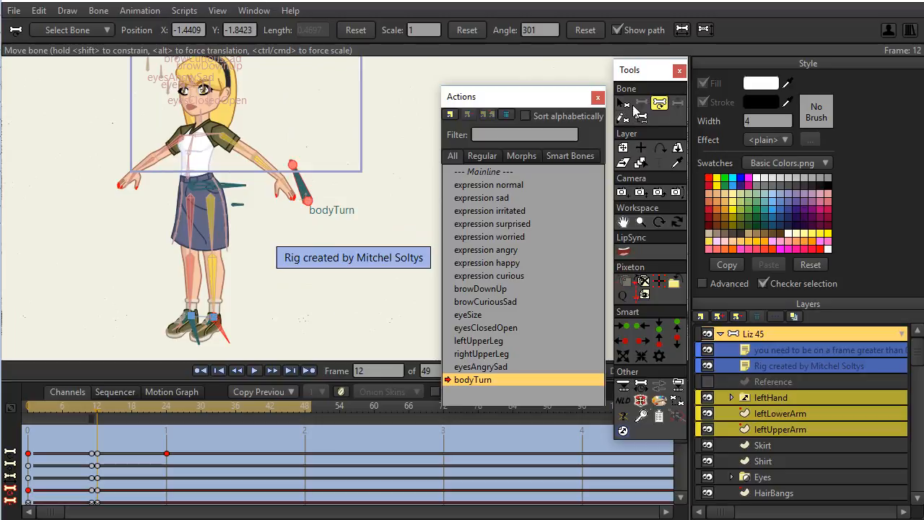
left_click_drag(103, 416, 126, 415)
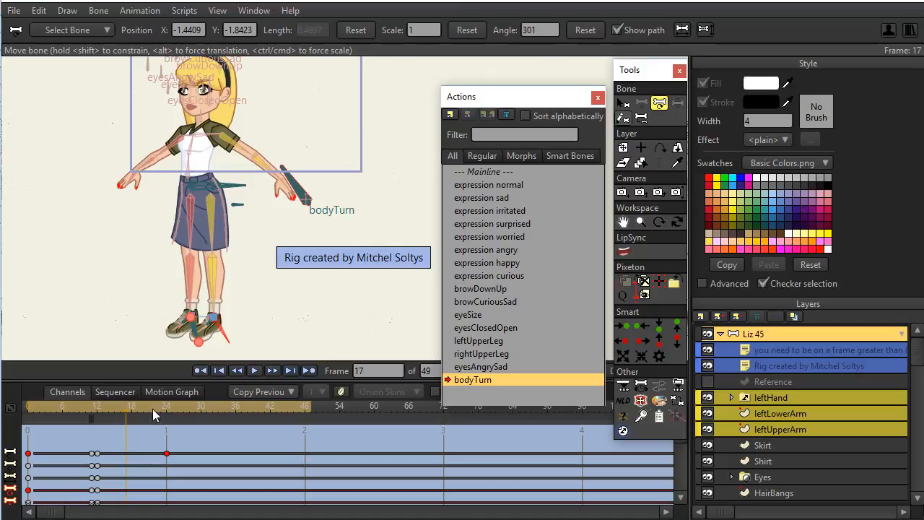
left_click(79, 412)
mouse_move(79, 411)
left_mouse_down()
mouse_move(140, 413)
mouse_move(87, 419)
left_mouse_up()
Leave the bodyTurn action and return to the Mainline at frame 0.
left_click(192, 194)
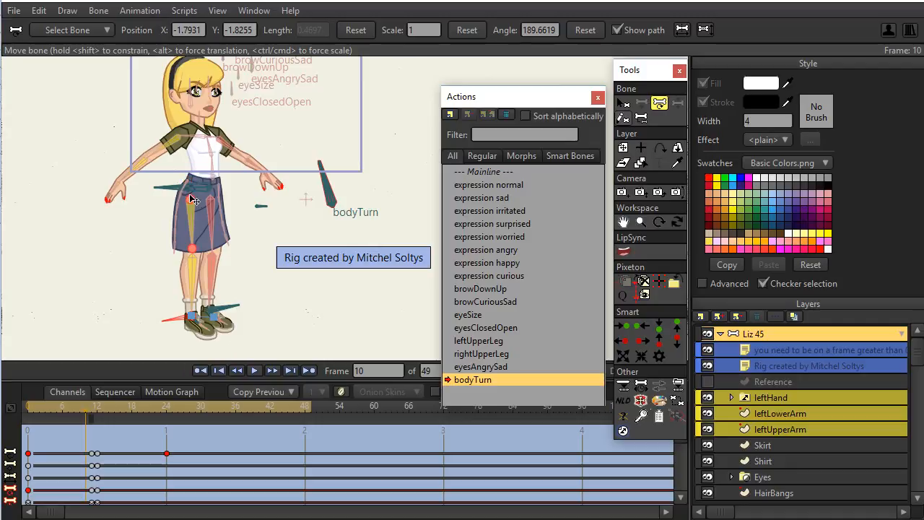
left_click(194, 187)
left_click(164, 153)
left_click(497, 173)
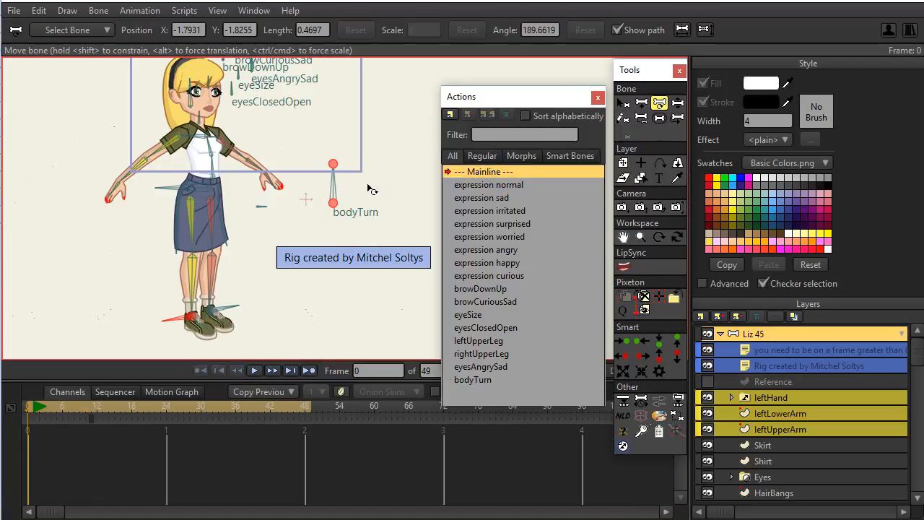
left_click(371, 188)
left_click_drag(365, 237, 352, 248)
left_click_drag(363, 210, 346, 225)
scroll(345, 228, "up", 5)
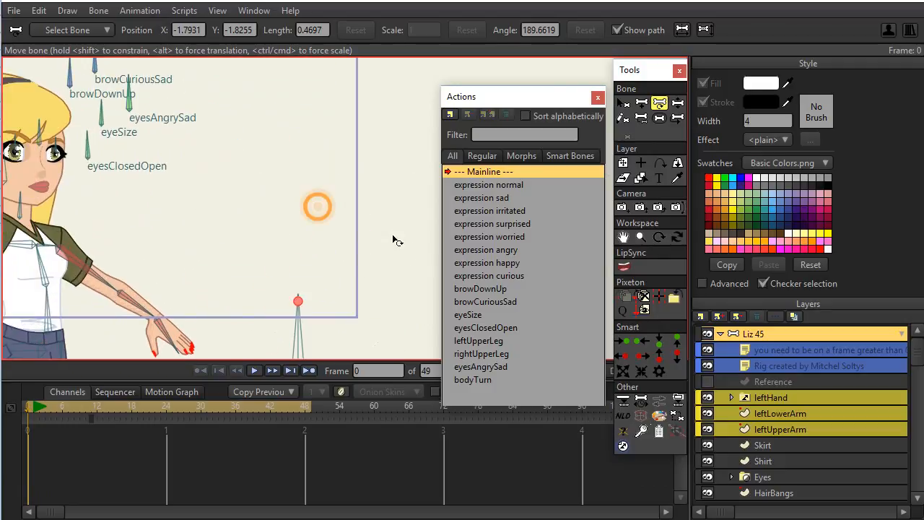
scroll(341, 224, "up", 1)
left_click_drag(308, 221, 354, 217)
scroll(375, 237, "down", 4)
With bone B43 selected, add a new upright bone beside the head, above the bodyTurn dial.
left_click(623, 103)
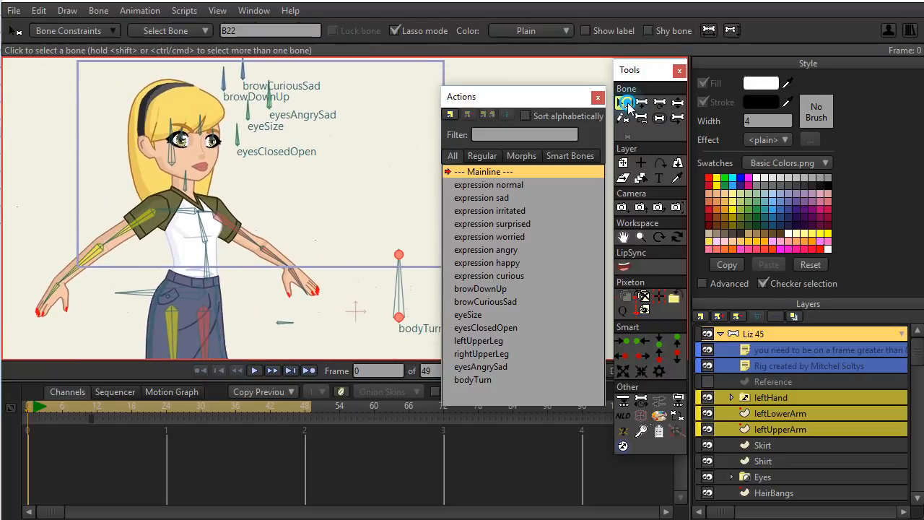
left_click(283, 324)
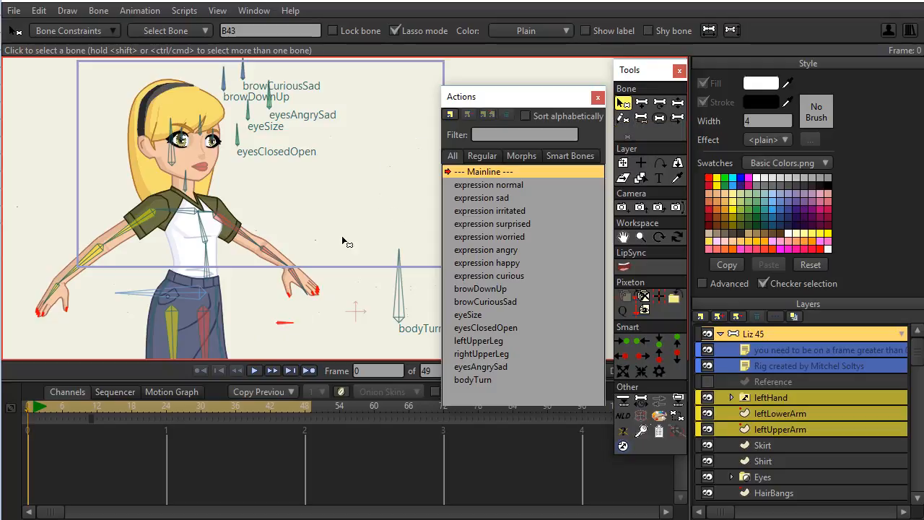
left_click_drag(371, 171, 350, 212)
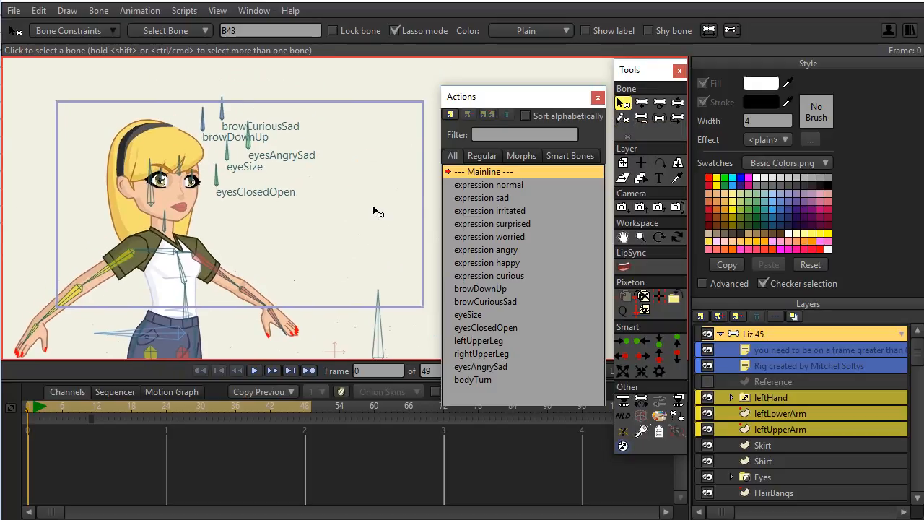
left_click(660, 104)
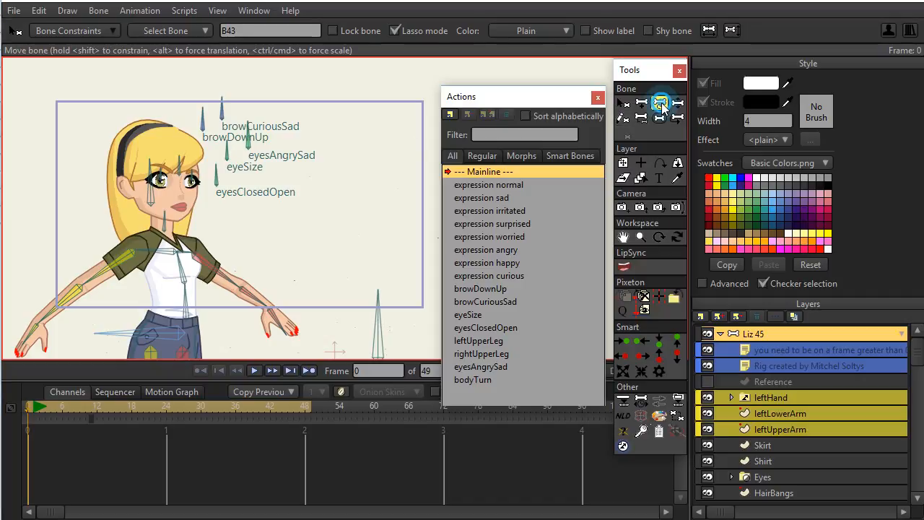
left_click(642, 103)
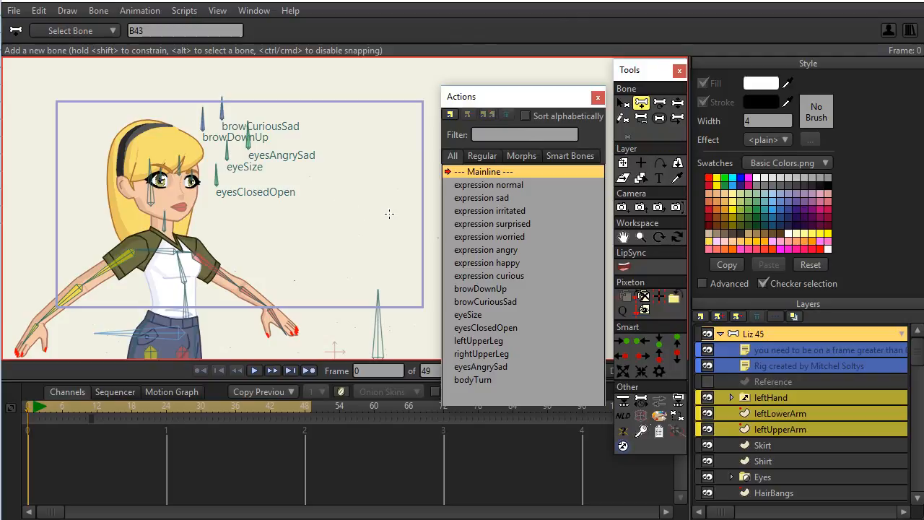
mouse_move(380, 210)
left_mouse_down()
mouse_move(377, 133)
mouse_move(394, 142)
left_mouse_up()
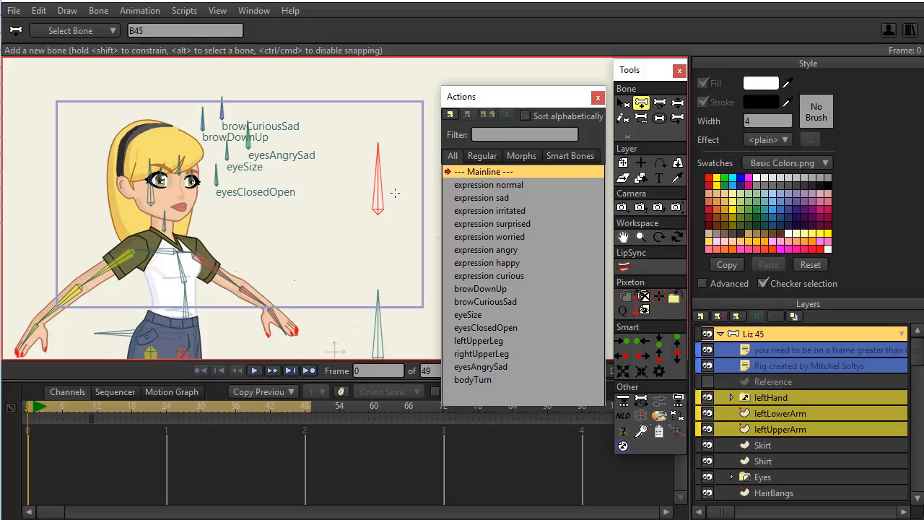
Make the new bone a smart bone dial named headTurn, with angles 0 to 45 and a duration of 24 frames.
left_click(98, 11)
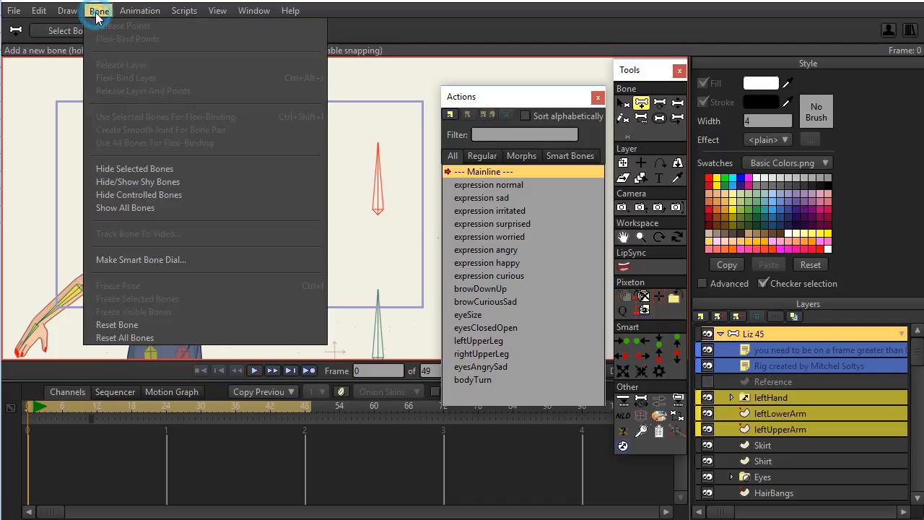
left_click(138, 260)
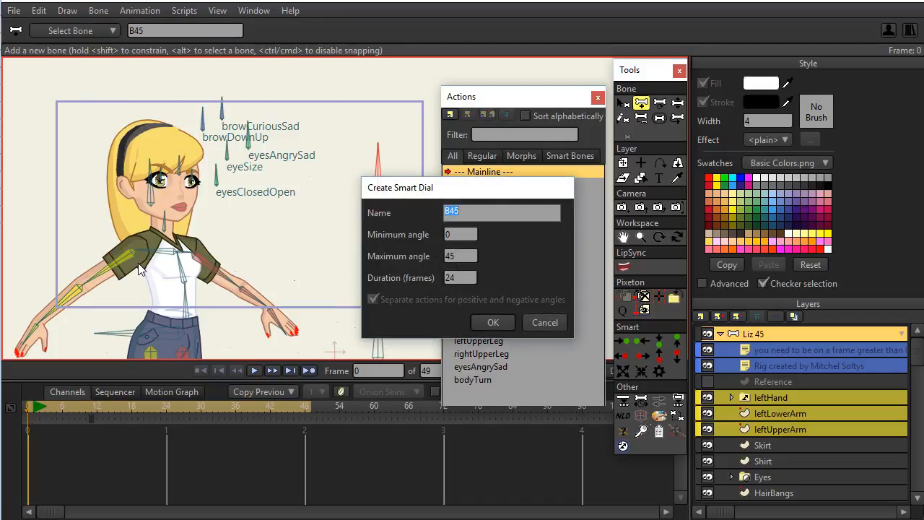
type("headTurn")
left_click(489, 324)
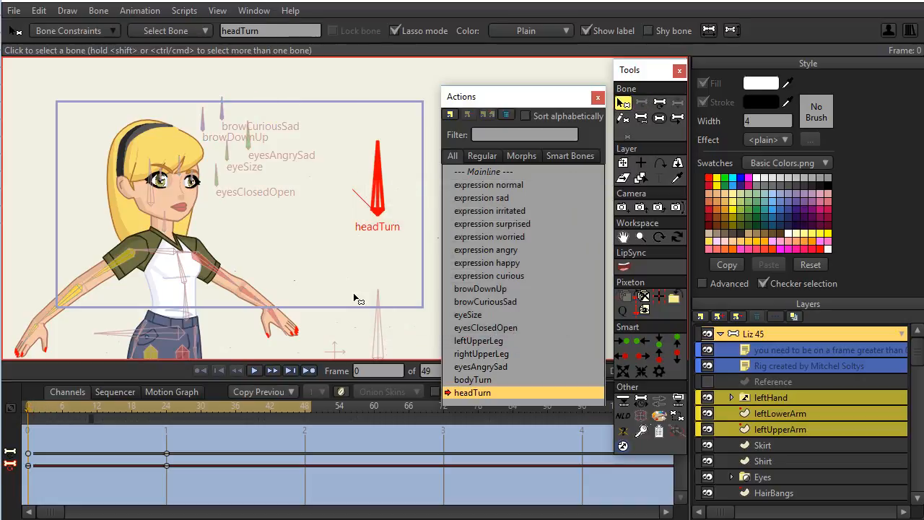
Set all keyframes at frames 0 and 24 of the headTurn action to Smooth interpolation.
left_click_drag(210, 483, 25, 442)
right_click(166, 457)
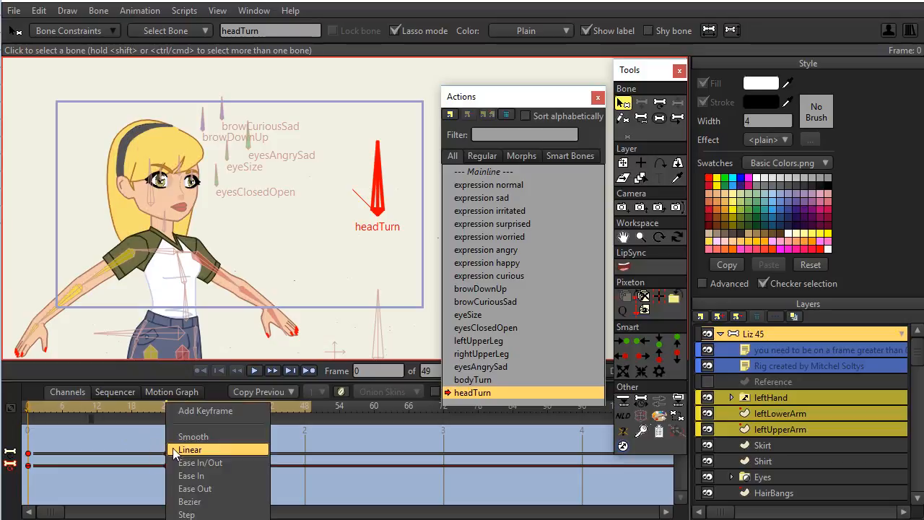
left_click(193, 437)
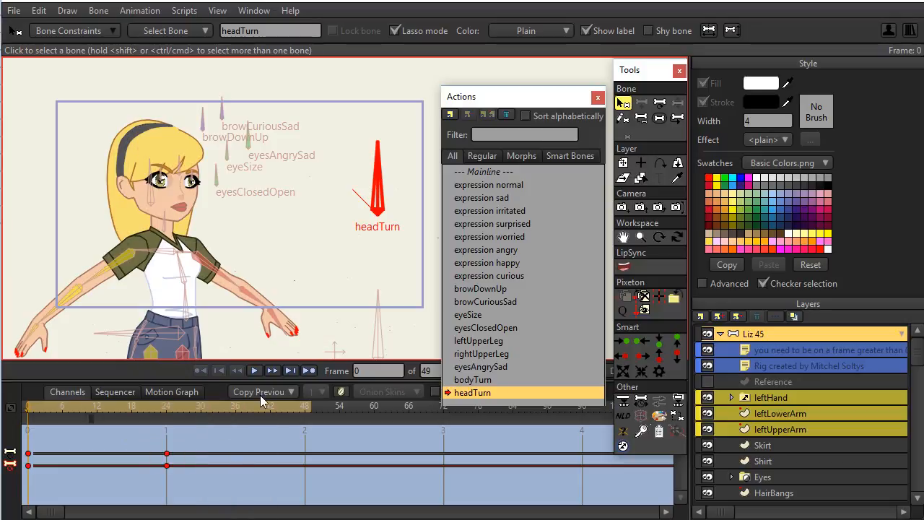
At frame 11 of the headTurn action, key the head bone in its existing pose.
left_click_drag(35, 405, 29, 442)
scroll(292, 240, "up", 2)
left_click_drag(292, 240, 304, 240)
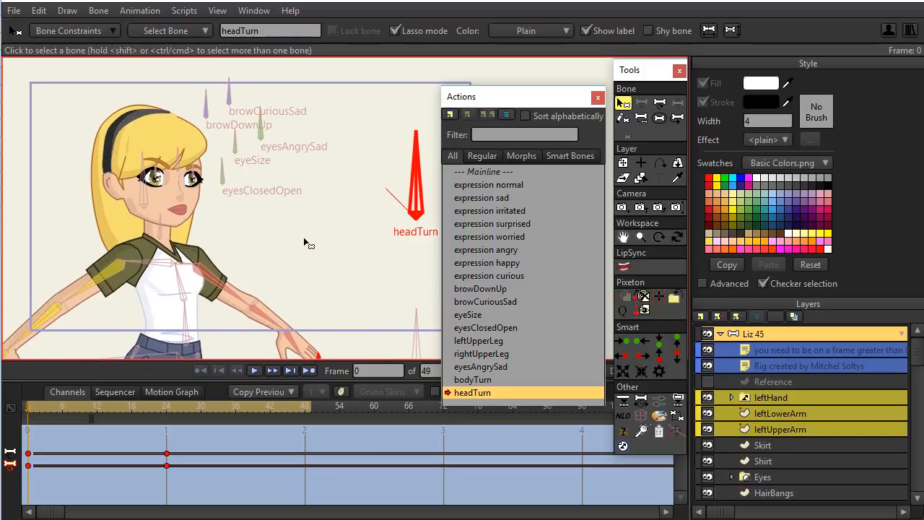
left_click(90, 408)
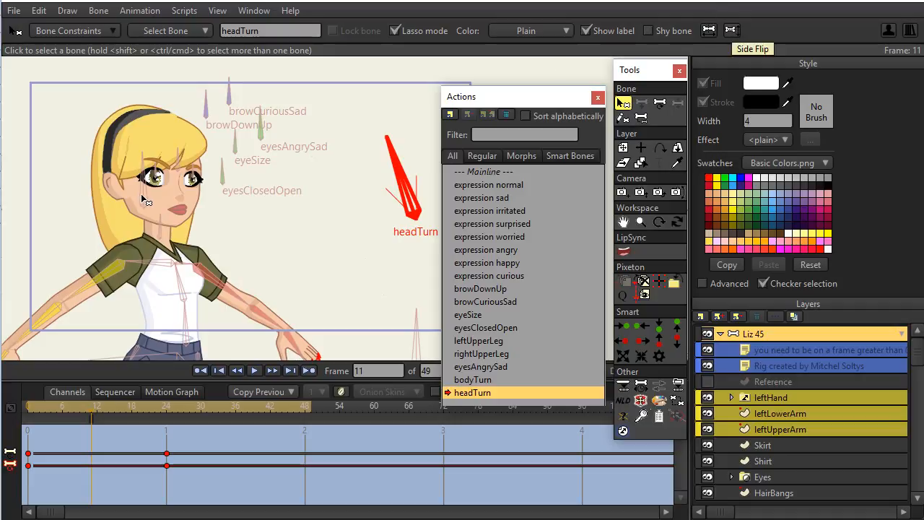
left_click(660, 104)
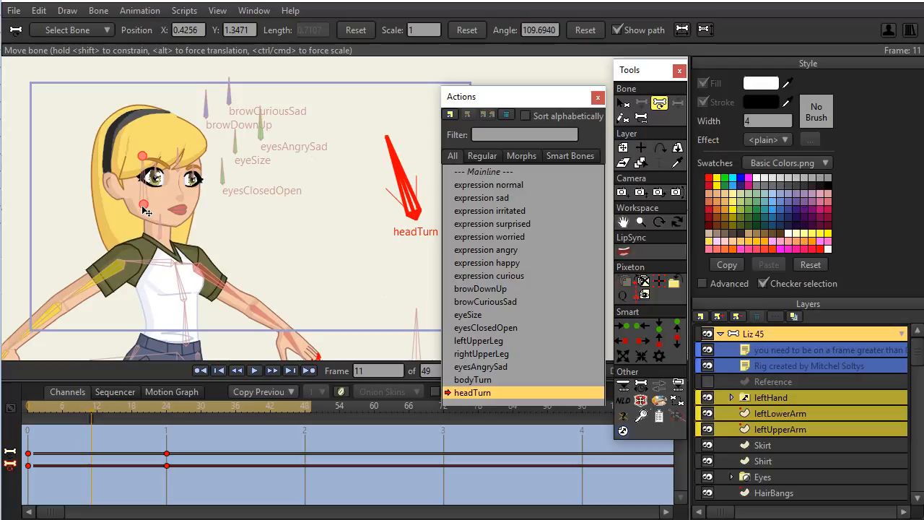
left_click(145, 208)
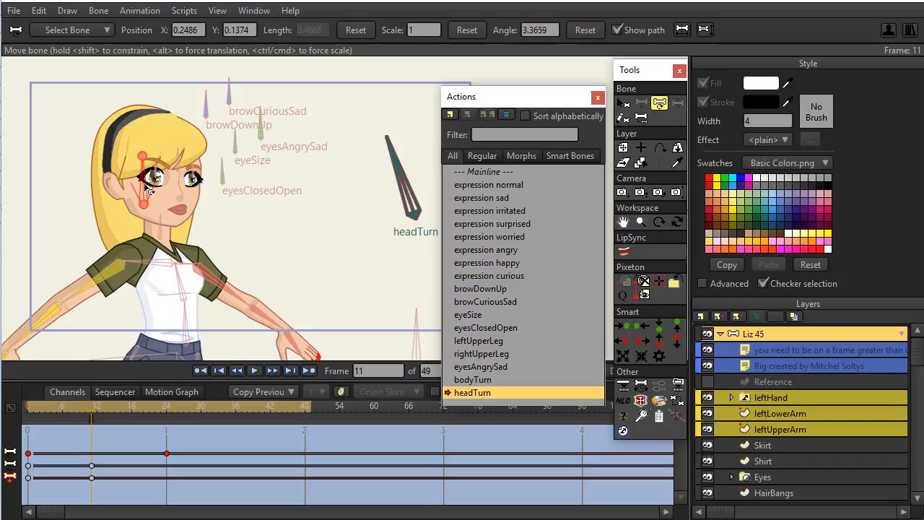
left_click(149, 189)
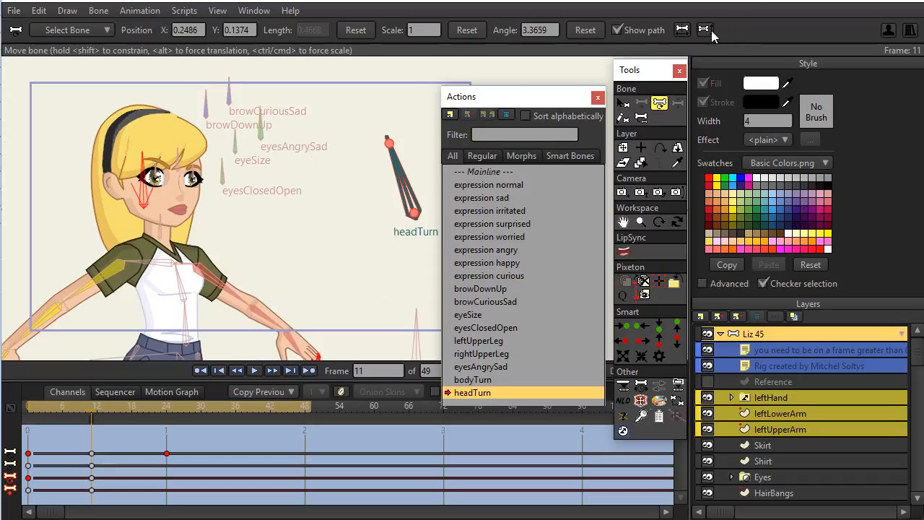
At frame 12 of the headTurn action, flip the head bone to face the other way and turn on onion skins.
left_click(99, 405)
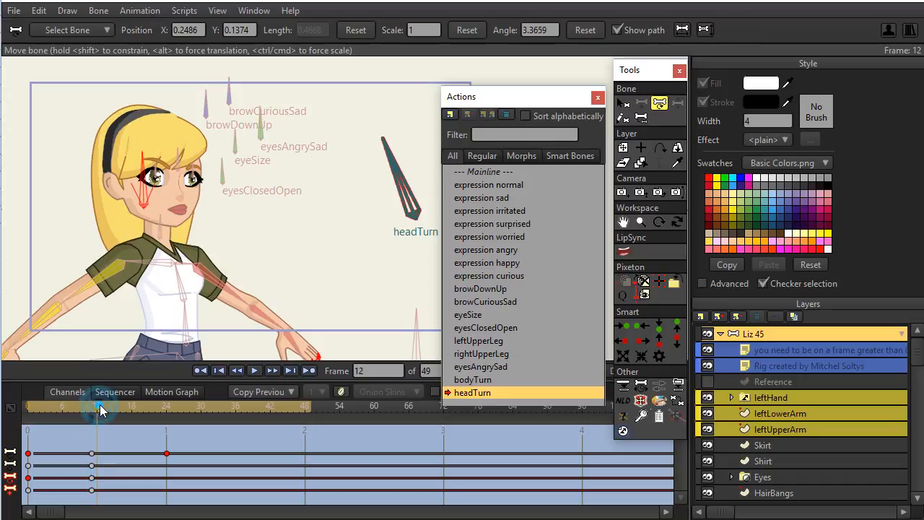
left_click(705, 30)
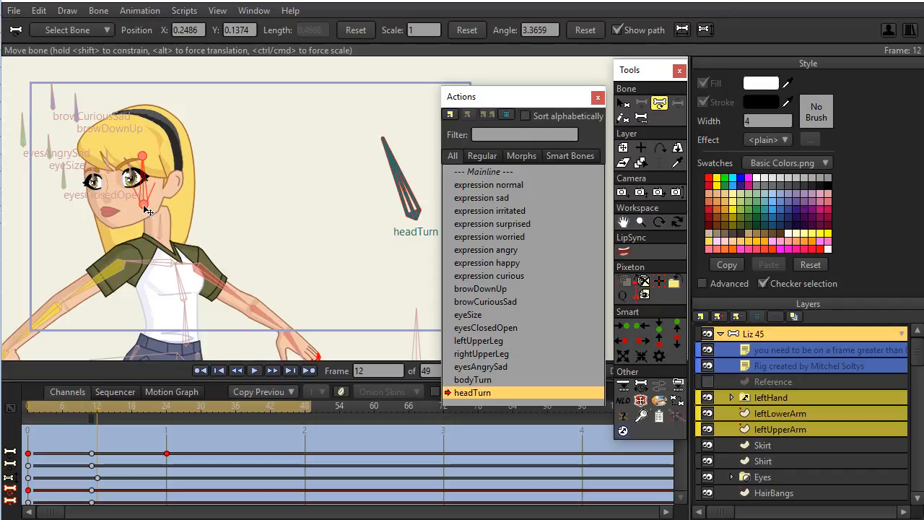
left_click(343, 391)
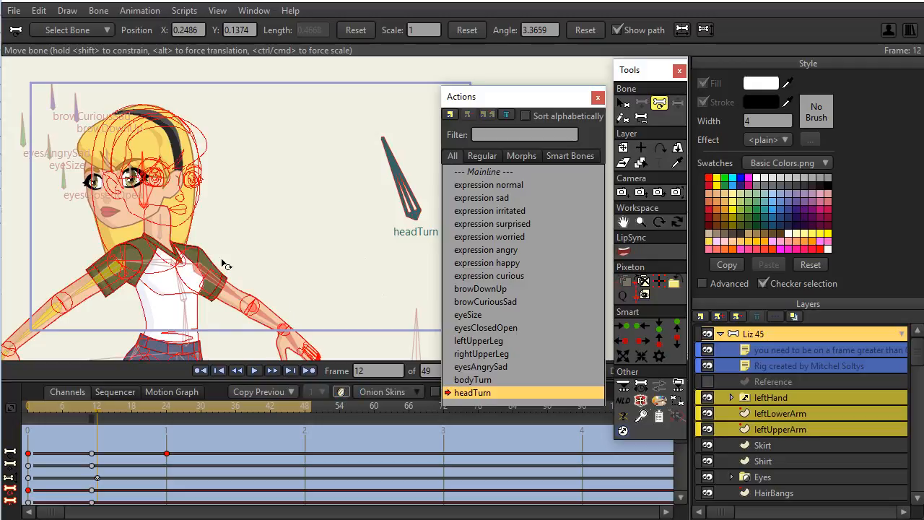
Using the onion skin as reference, move the flipped head bone onto the neck at about X 0.242, Y -0.024.
scroll(312, 225, "up", 2)
scroll(351, 212, "up", 3)
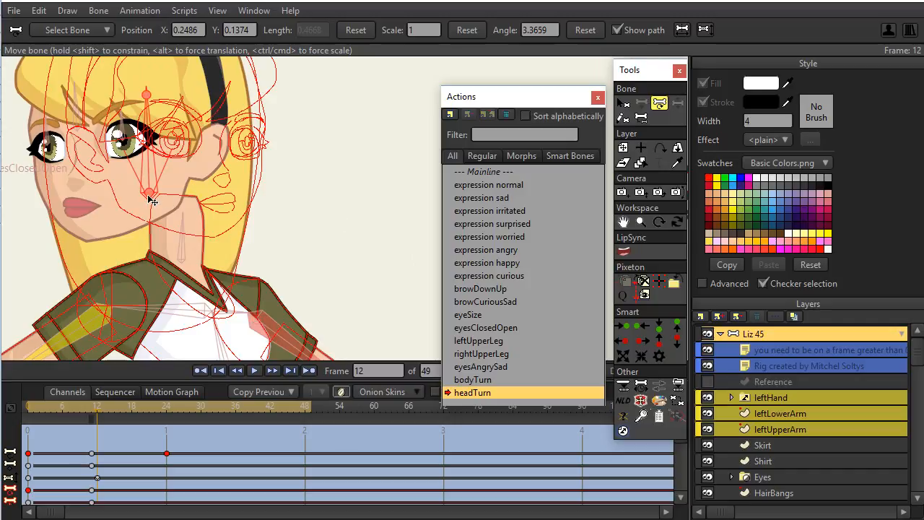
left_click_drag(152, 196, 193, 166)
key("ctrl+z")
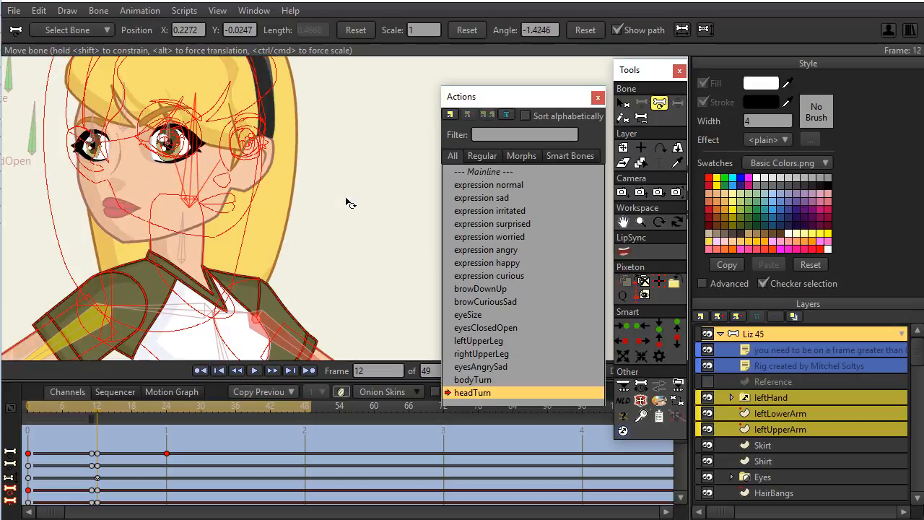
scroll(346, 195, "down", 2)
left_click_drag(349, 190, 343, 216)
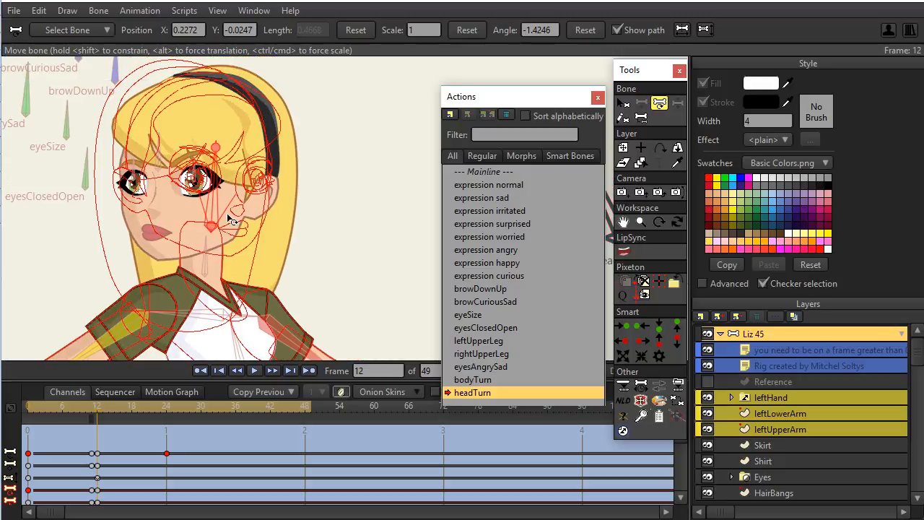
left_click_drag(211, 226, 214, 227)
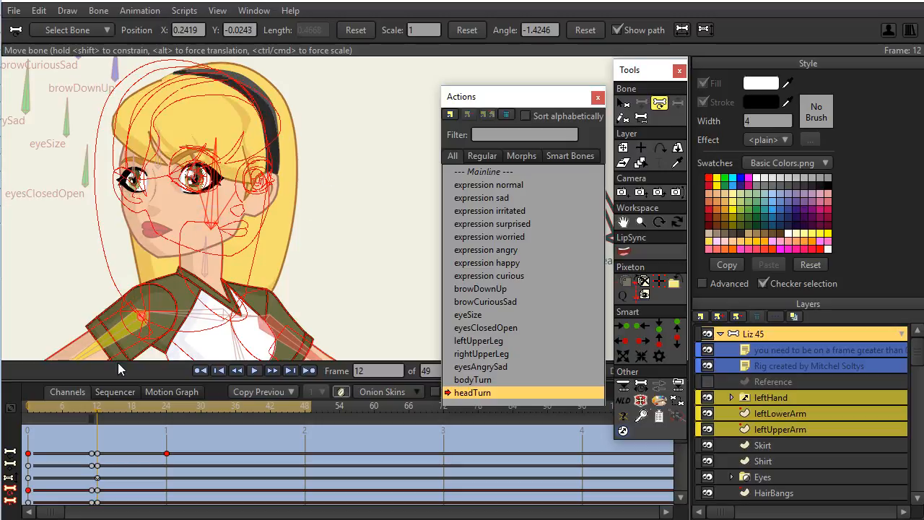
mouse_move(102, 412)
left_mouse_down()
mouse_move(81, 414)
mouse_move(99, 411)
left_mouse_up()
scroll(337, 248, "up", 3)
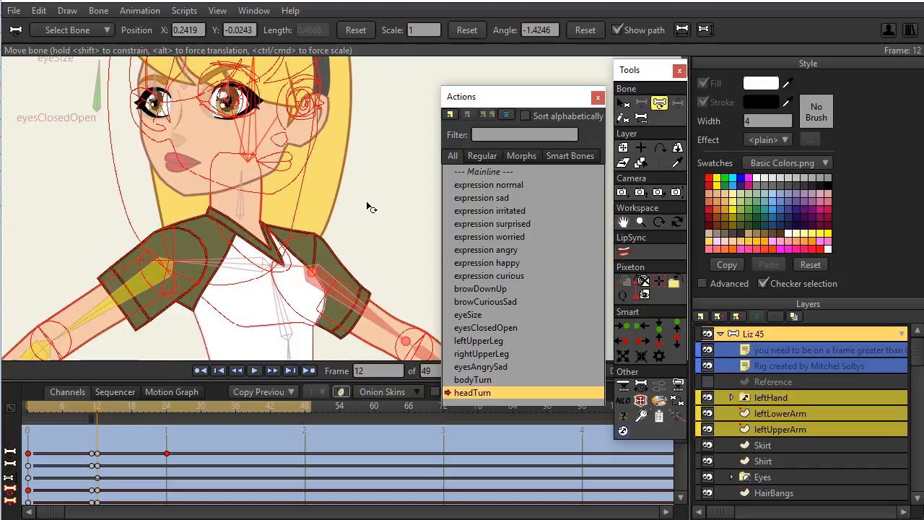
left_click_drag(366, 201, 376, 251)
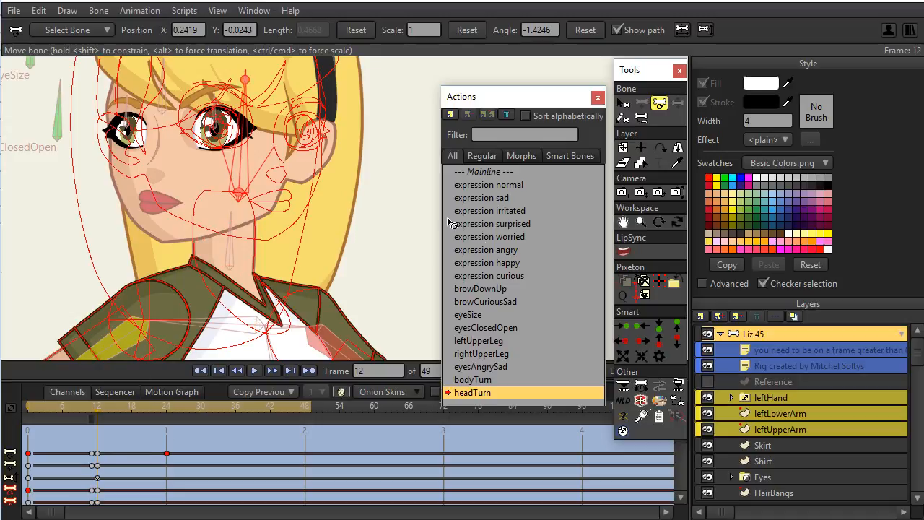
Select the Neck layer and examine how its shape fits under the flipped head at frame 12.
scroll(810, 406, "down", 8)
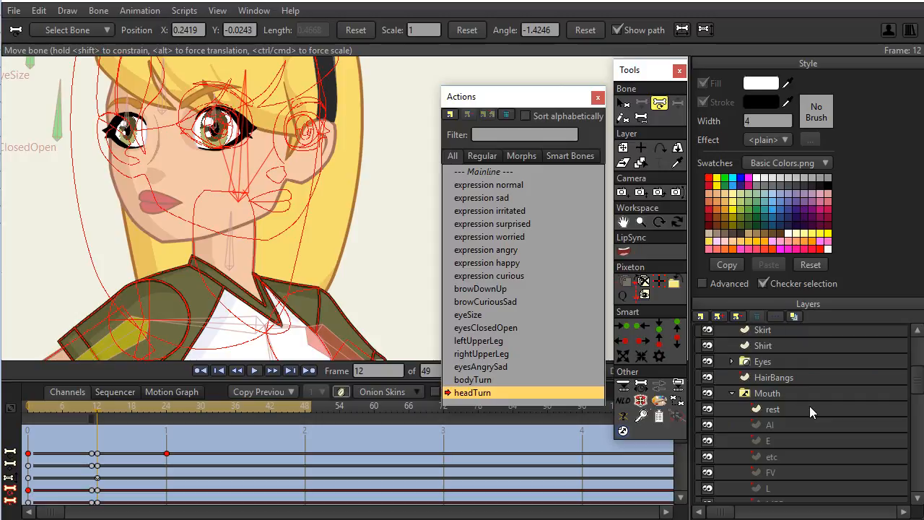
scroll(804, 409, "down", 1)
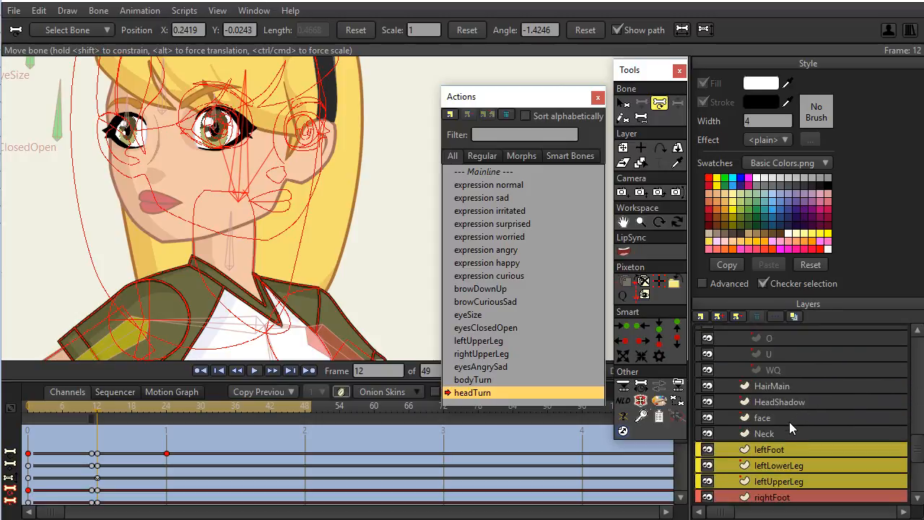
left_click(785, 432)
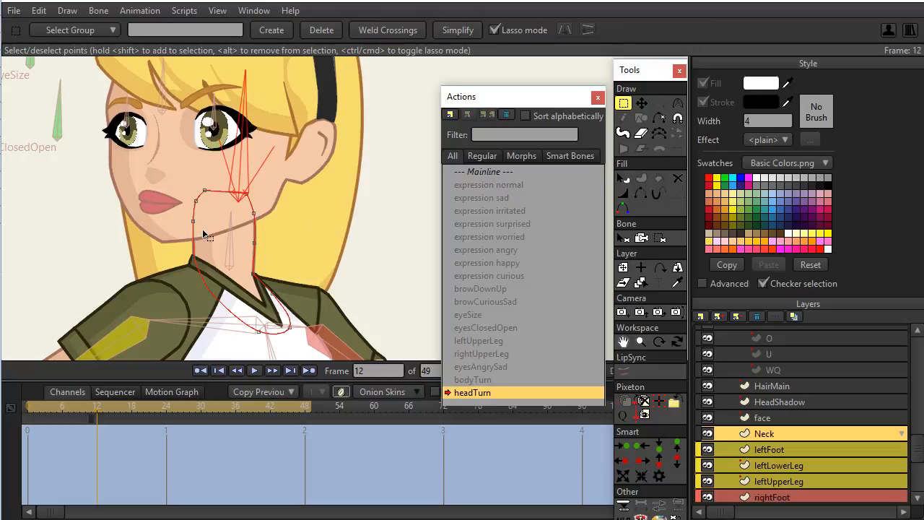
scroll(321, 224, "down", 2)
scroll(329, 224, "down", 1)
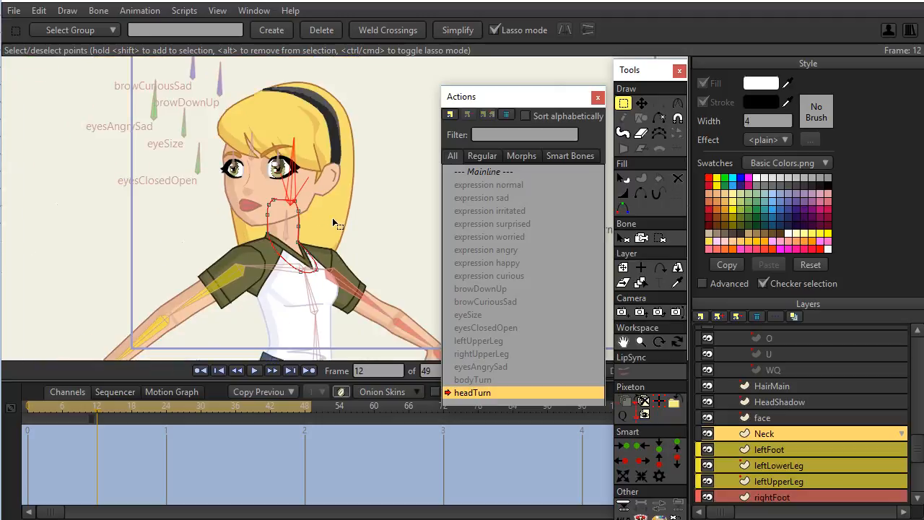
Return to the Mainline, reselect the Liz 45 bone layer and turn off onion skins.
double_click(498, 172)
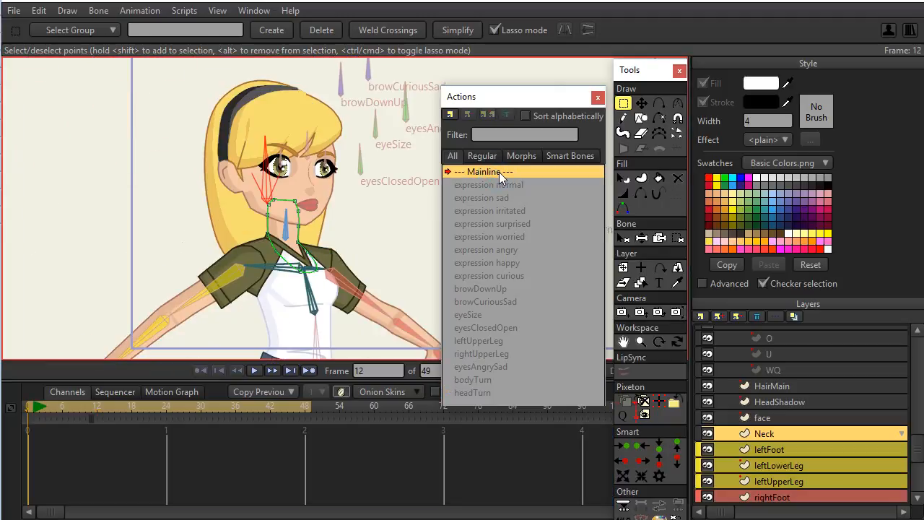
scroll(382, 242, "down", 3)
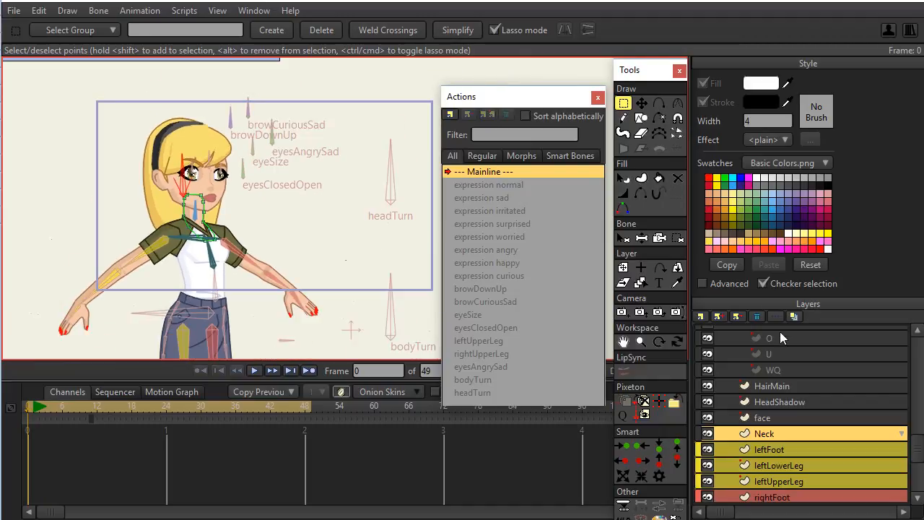
scroll(794, 345, "up", 10)
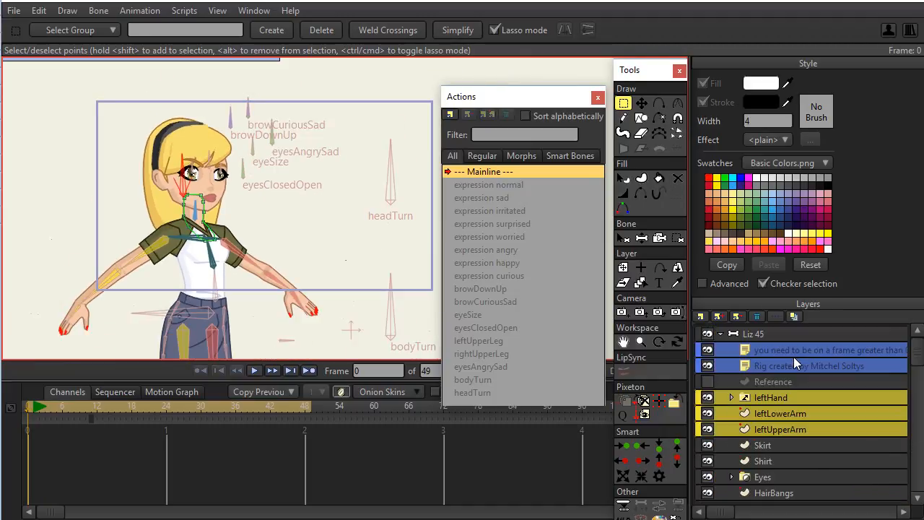
left_click(775, 336)
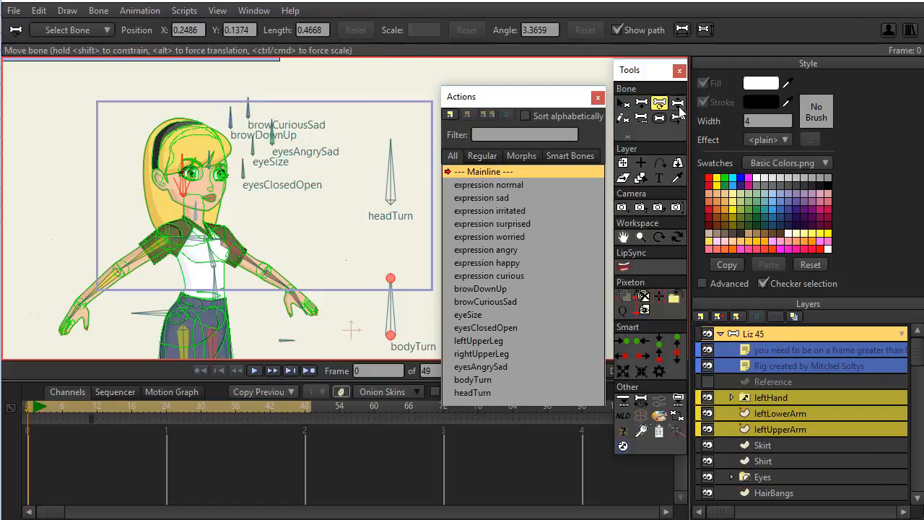
left_click(341, 392)
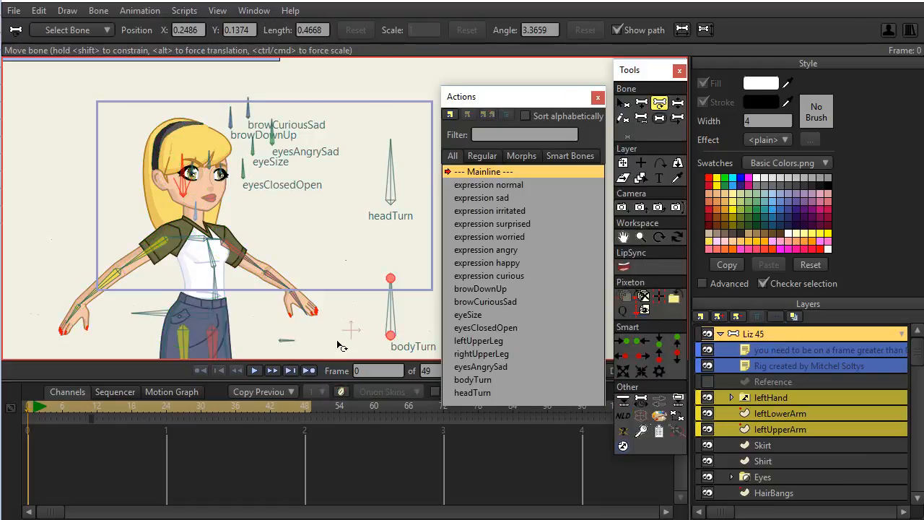
Test the headTurn and bodyTurn dials at frame 0 with the Manipulate Bones tool.
left_click(677, 103)
mouse_move(395, 166)
left_mouse_down()
mouse_move(370, 165)
mouse_move(383, 170)
left_mouse_up()
left_click_drag(374, 174, 359, 189)
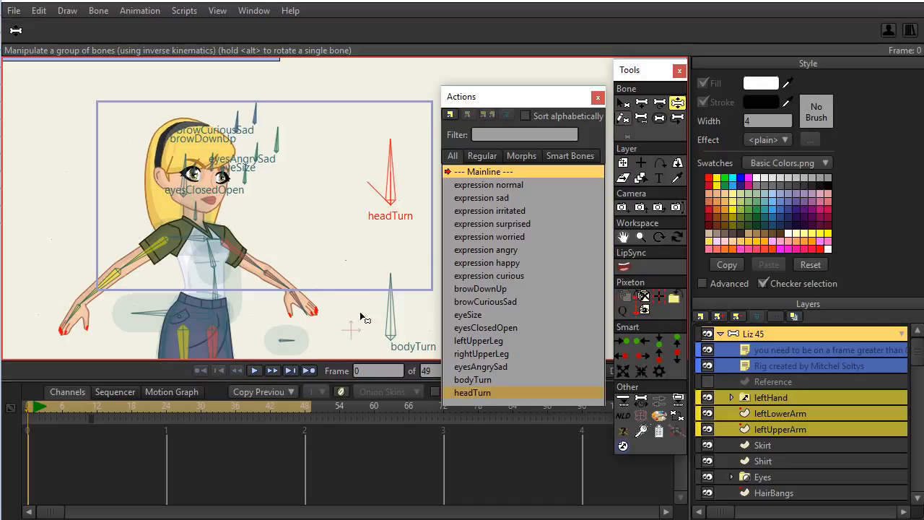
mouse_move(388, 294)
left_mouse_down()
mouse_move(386, 287)
mouse_move(355, 326)
mouse_move(395, 291)
left_mouse_up()
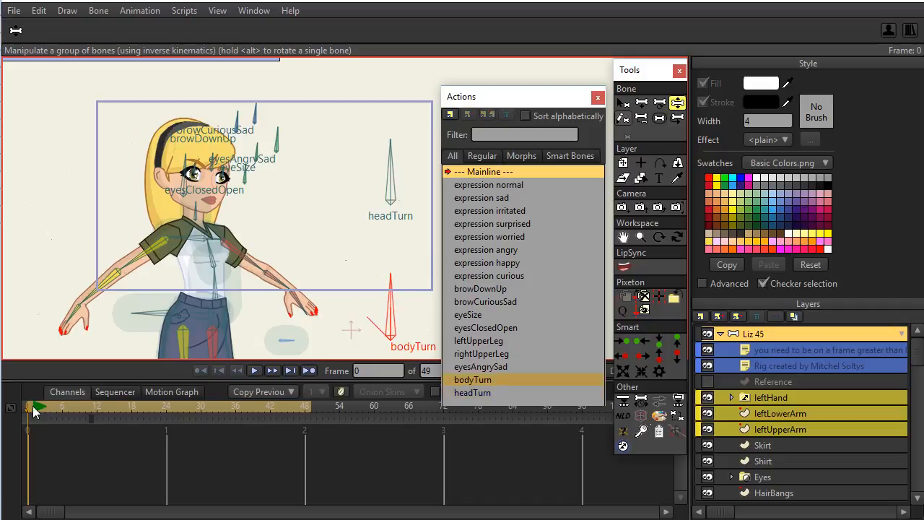
At frame 24 of the Mainline, try the headTurn dial and swing the bodyTurn dial to flip the whole character.
left_click(167, 407)
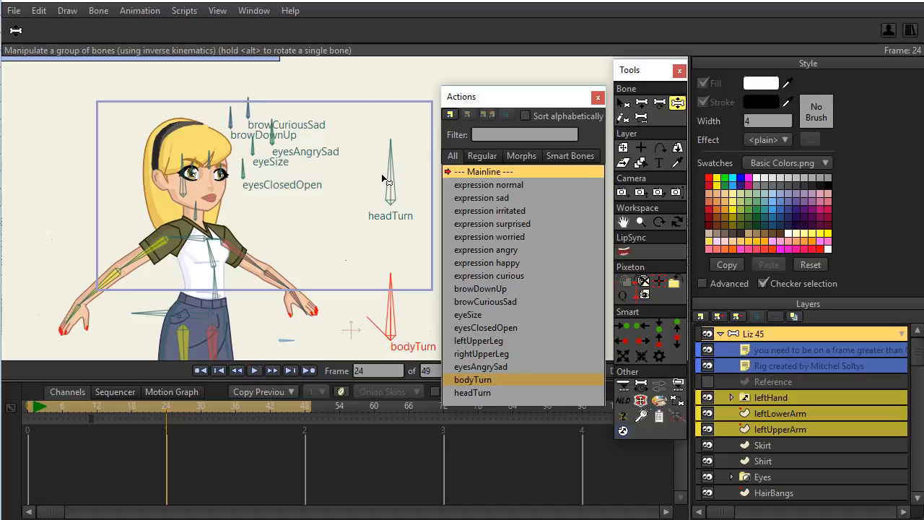
mouse_move(394, 166)
left_mouse_down()
mouse_move(363, 177)
mouse_move(396, 165)
left_mouse_up()
left_click_drag(384, 296, 357, 312)
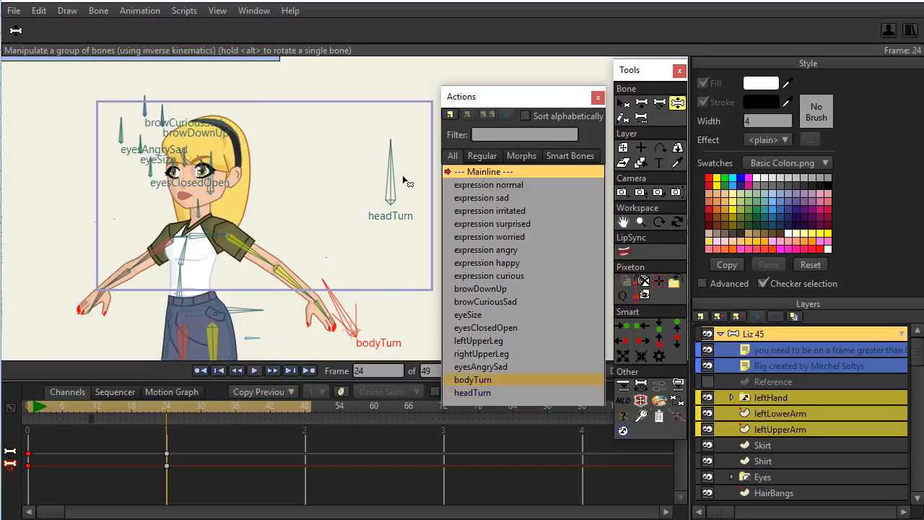